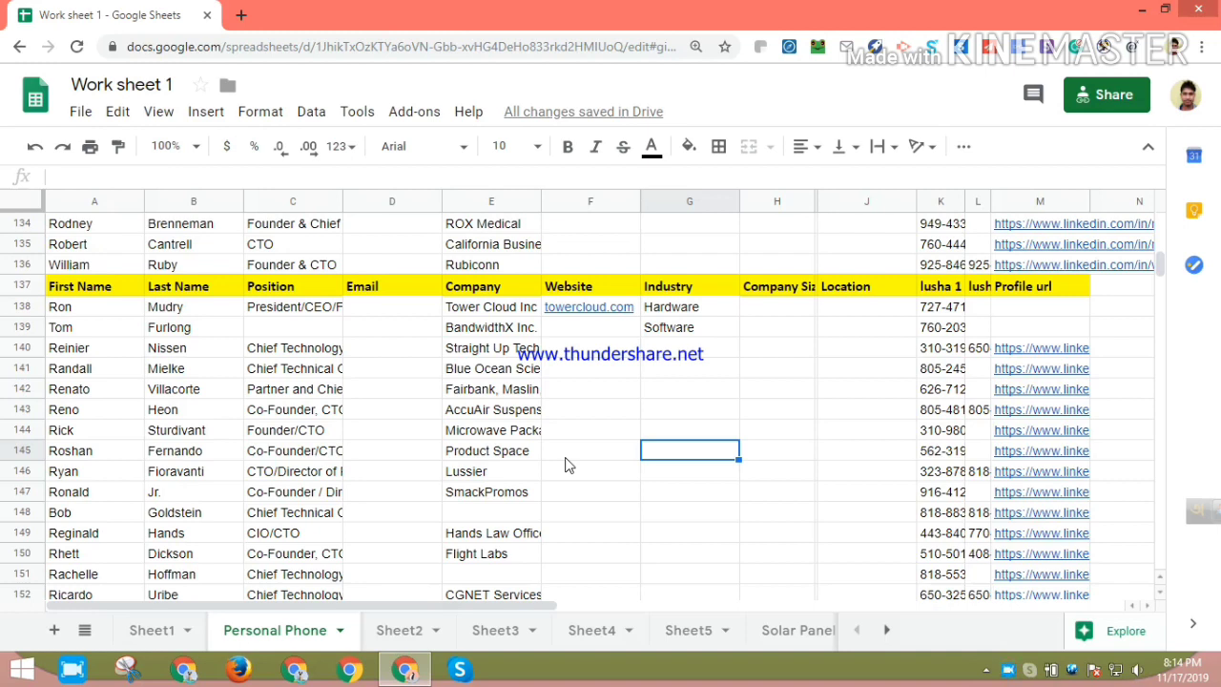
- Check the empty Website and Industry cells, then copy the company name Tower Cloud Inc
click(609, 431)
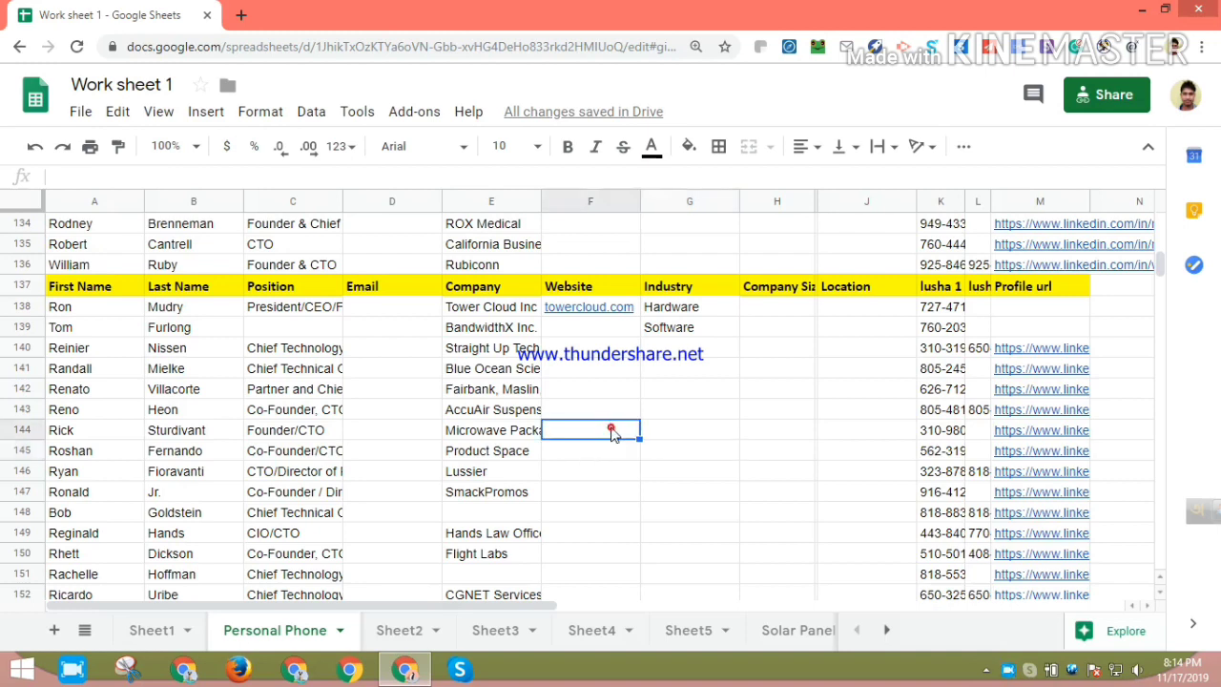
click(673, 455)
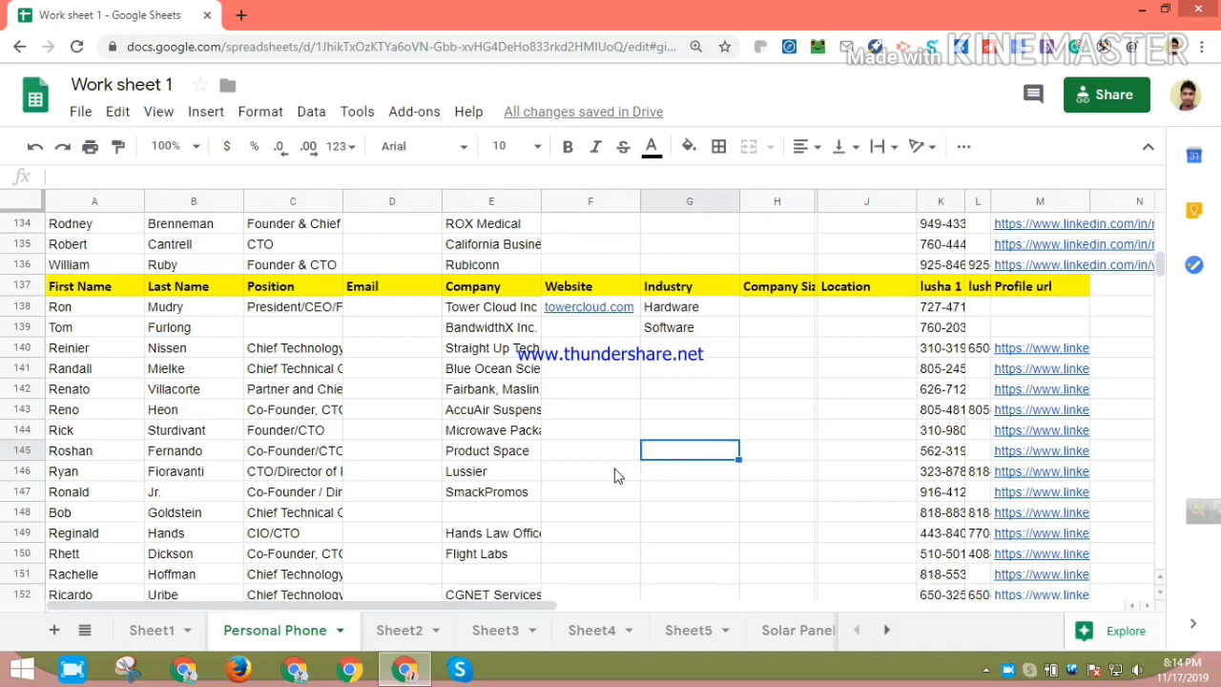
click(591, 435)
click(589, 396)
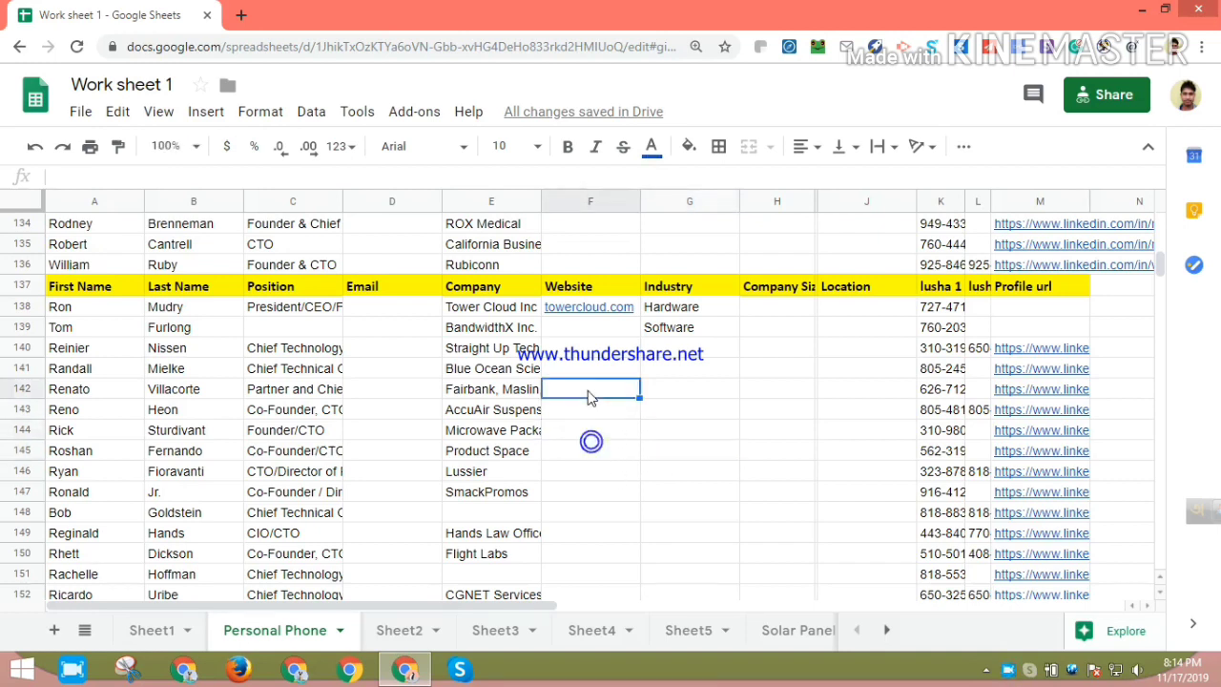
click(589, 396)
click(645, 494)
click(494, 313)
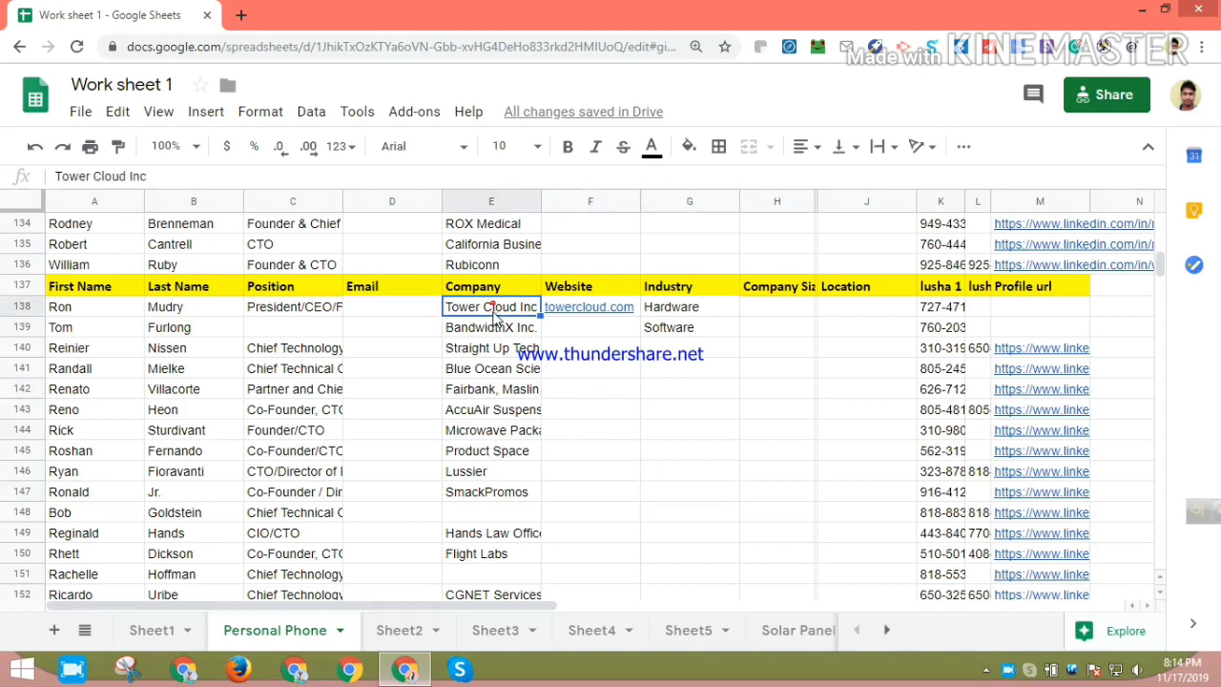
key(ctrl+c)
- Search Google for 'Tower Cloud Inc Zoominfo' and open the Tower Systems Inc result in a new tab
click(242, 16)
key(ctrl+v)
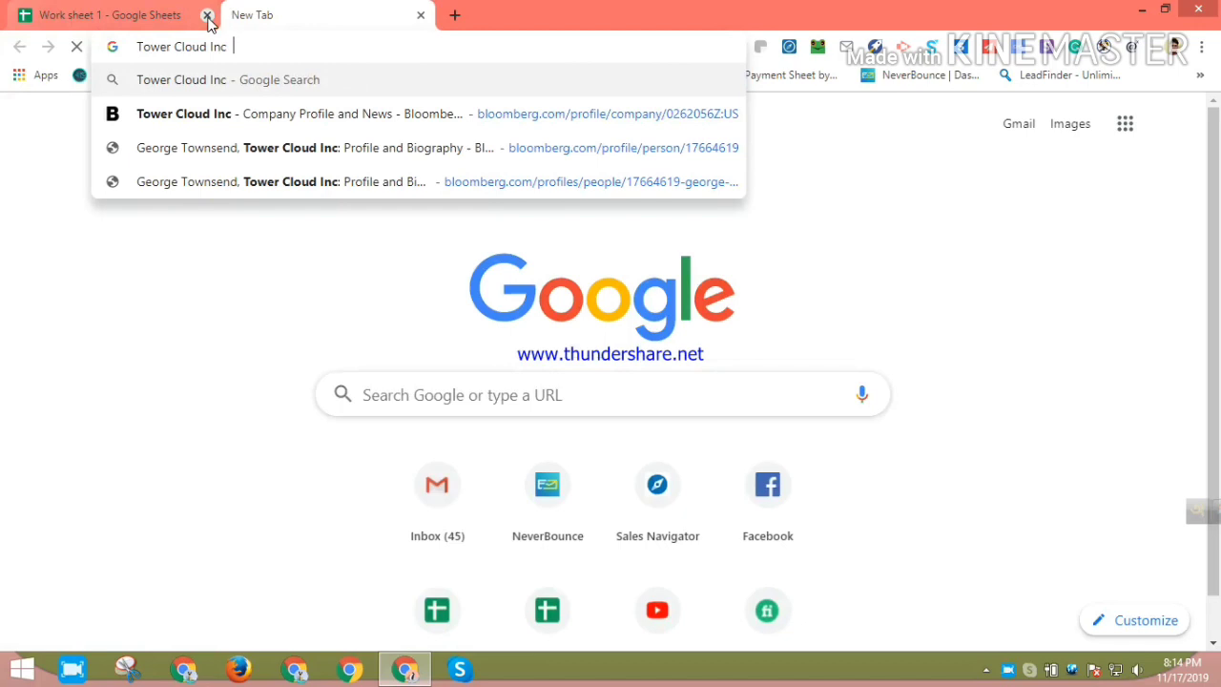
text(Z)
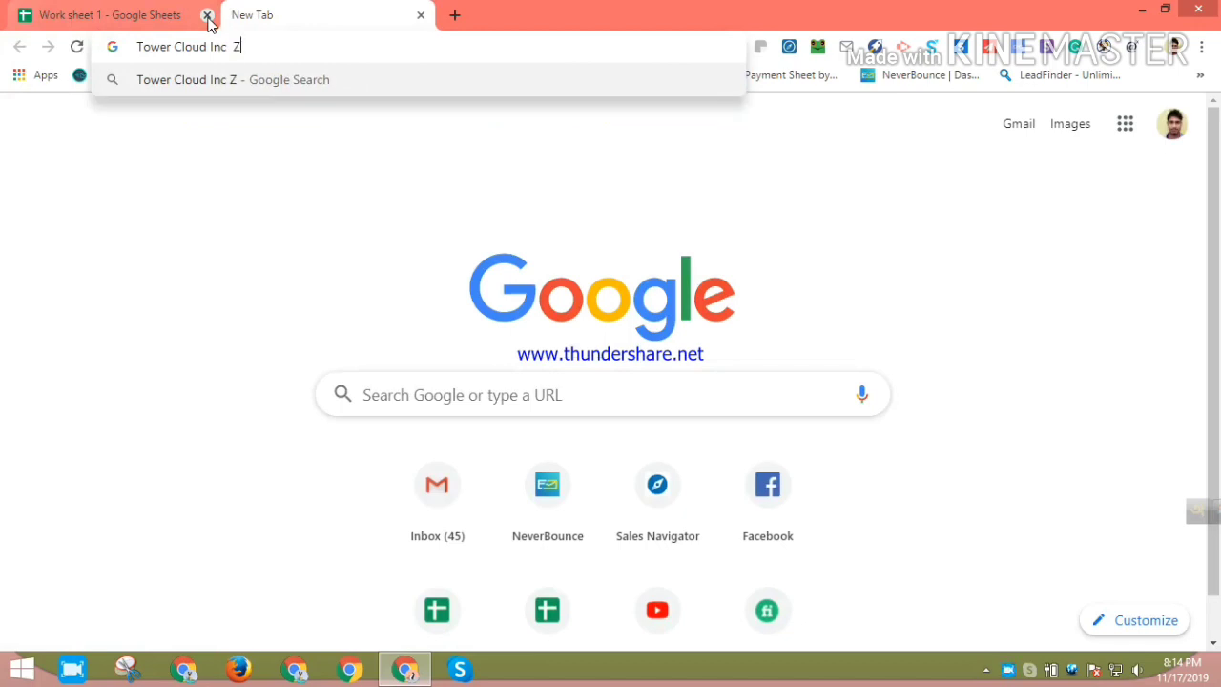
text(oomin)
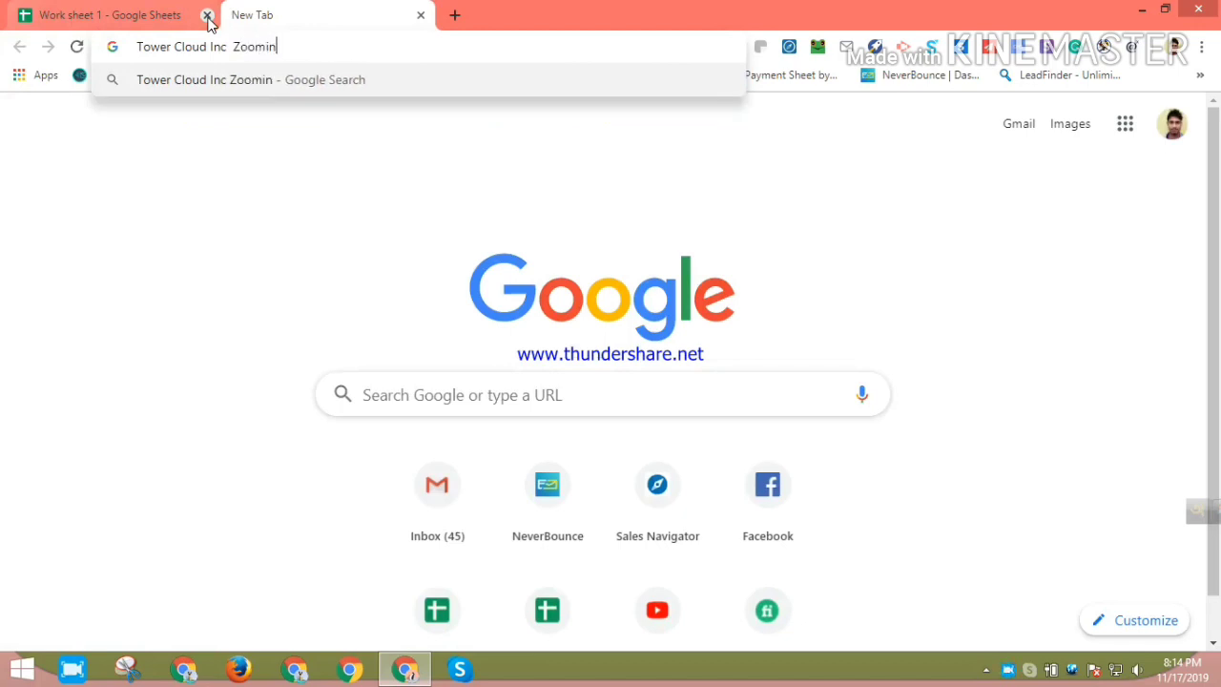
text(fo)
key(Return)
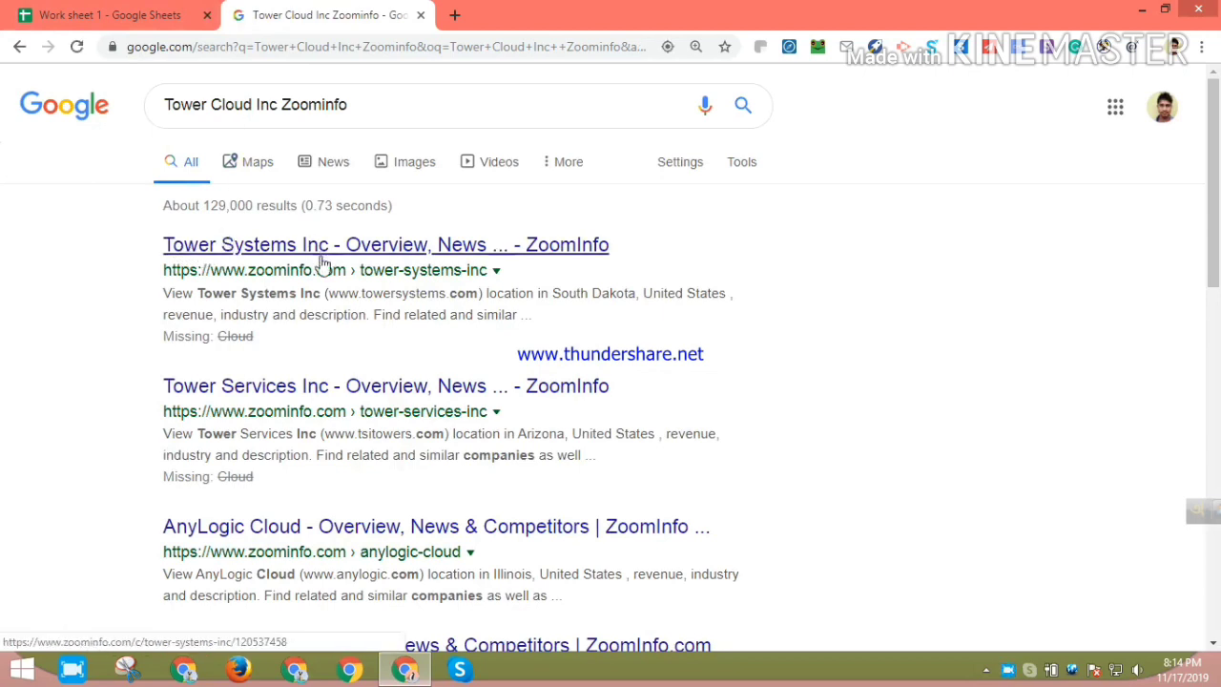
middle_click(364, 261)
click(539, 14)
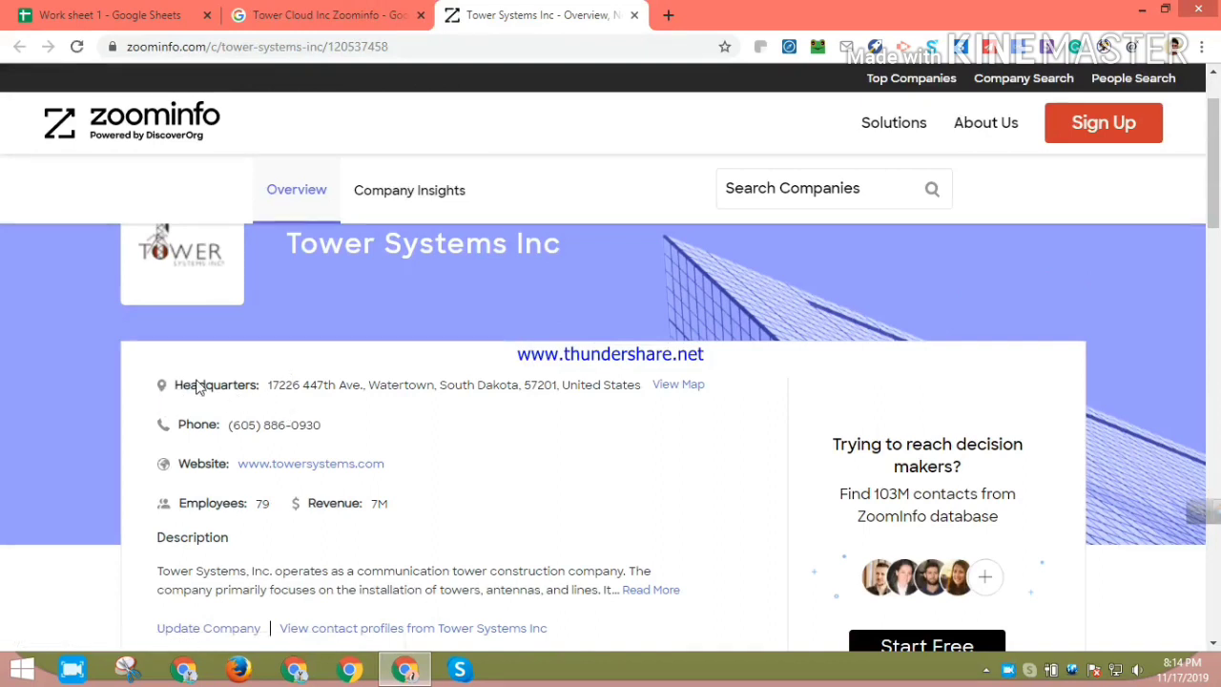
triple_click(278, 397)
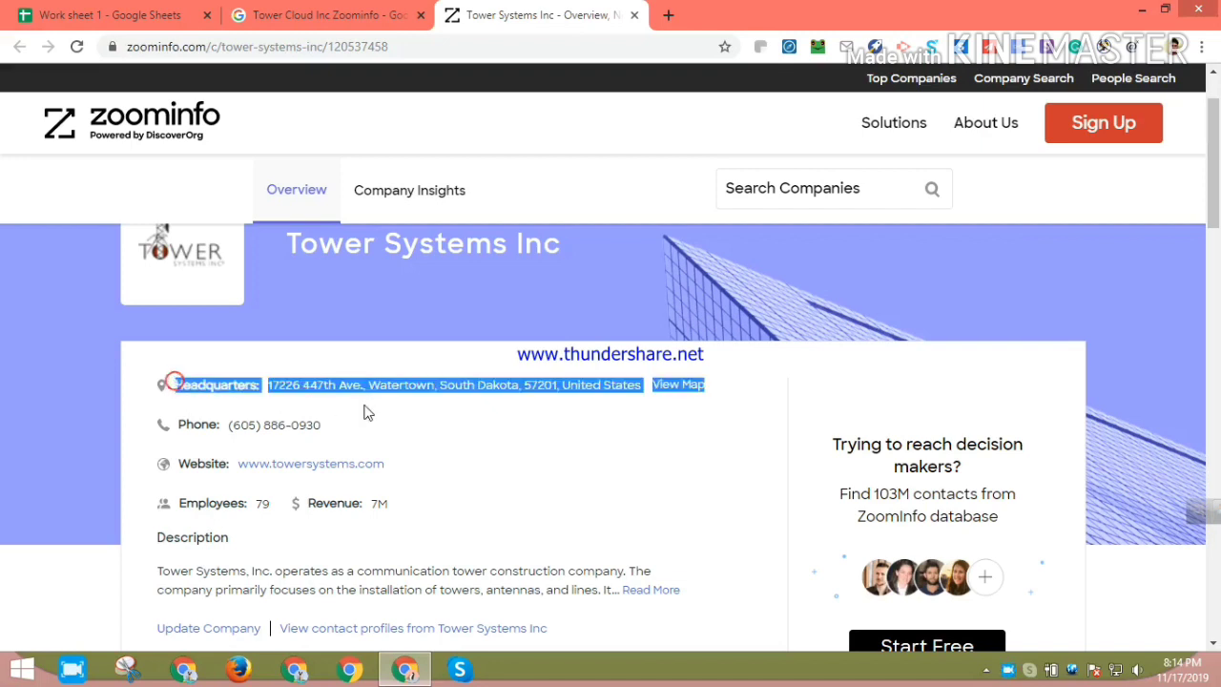
double_click(339, 386)
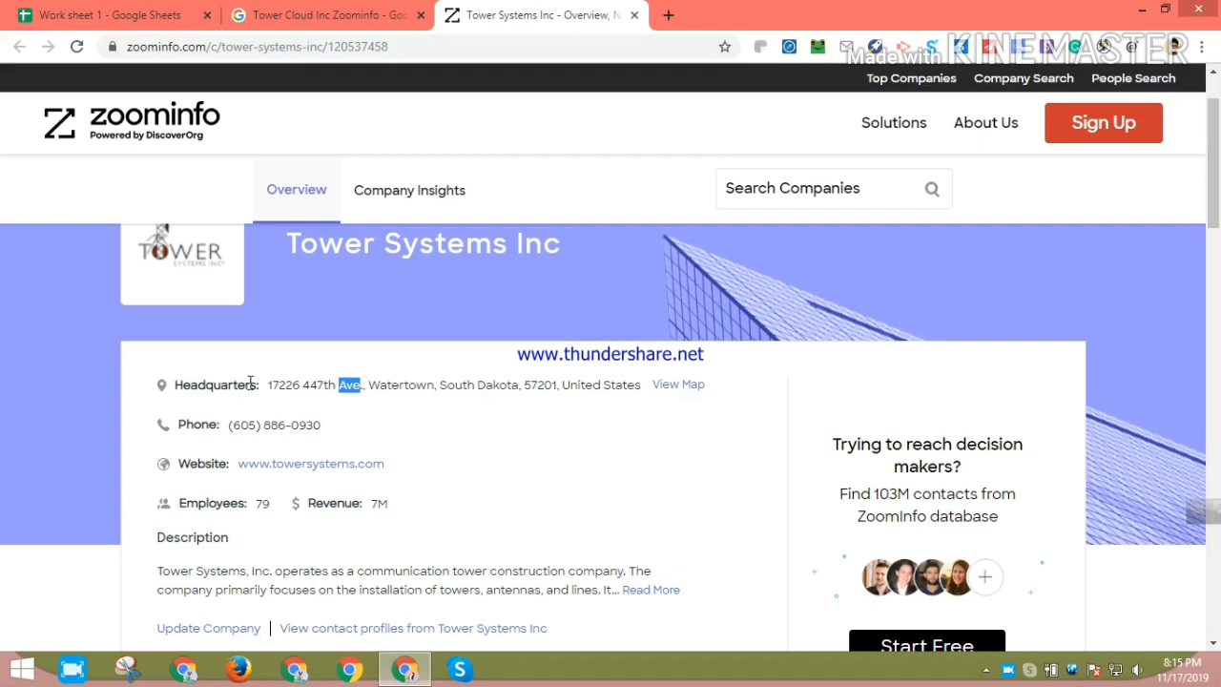
click(264, 385)
drag(225, 426, 324, 431)
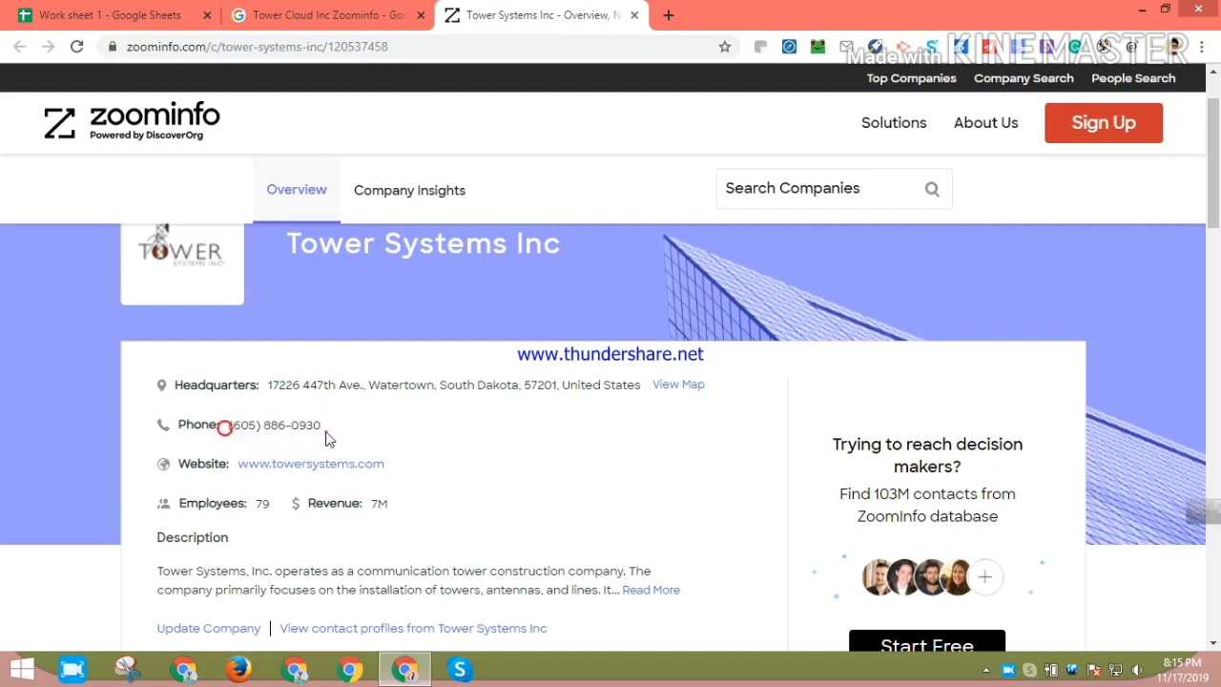
click(325, 433)
click(274, 425)
scroll(357, 429, down, 2)
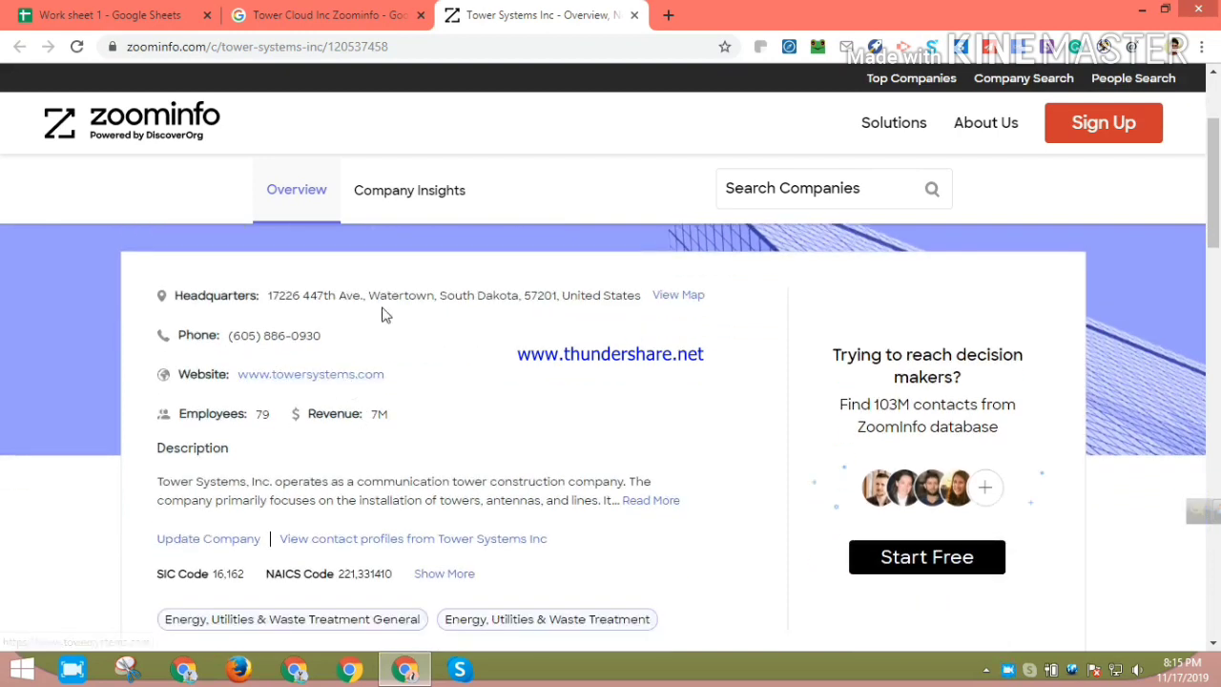
scroll(385, 315, up, 2)
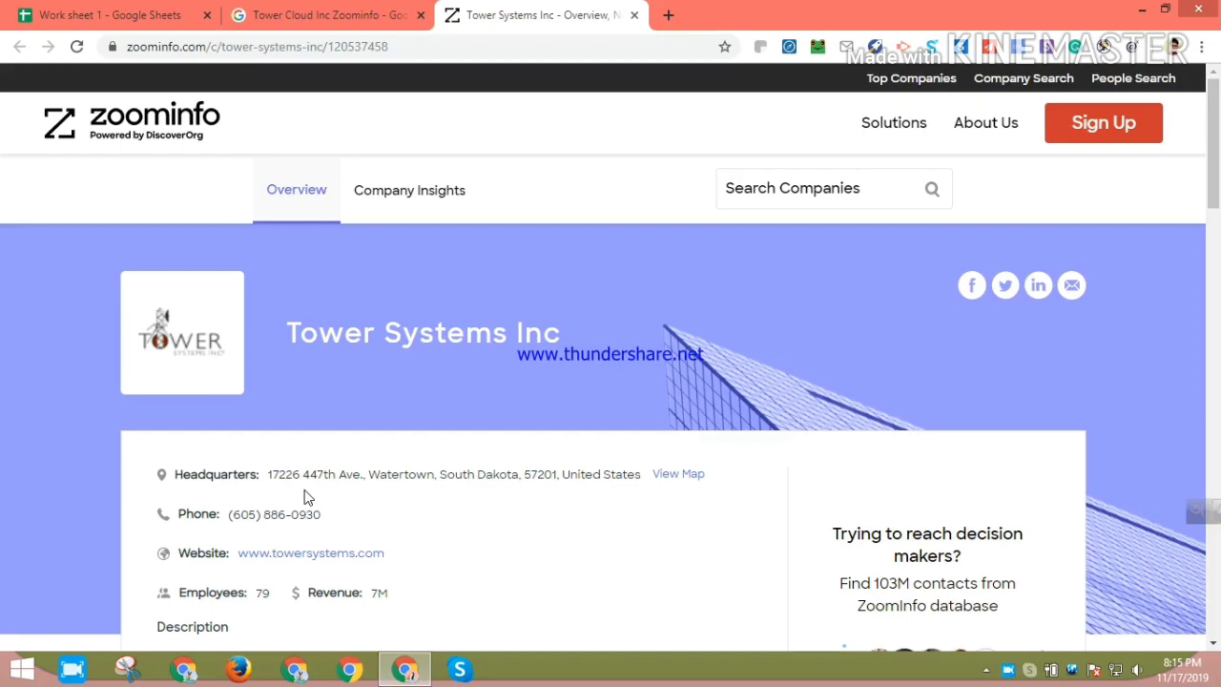
scroll(329, 446, down, 1)
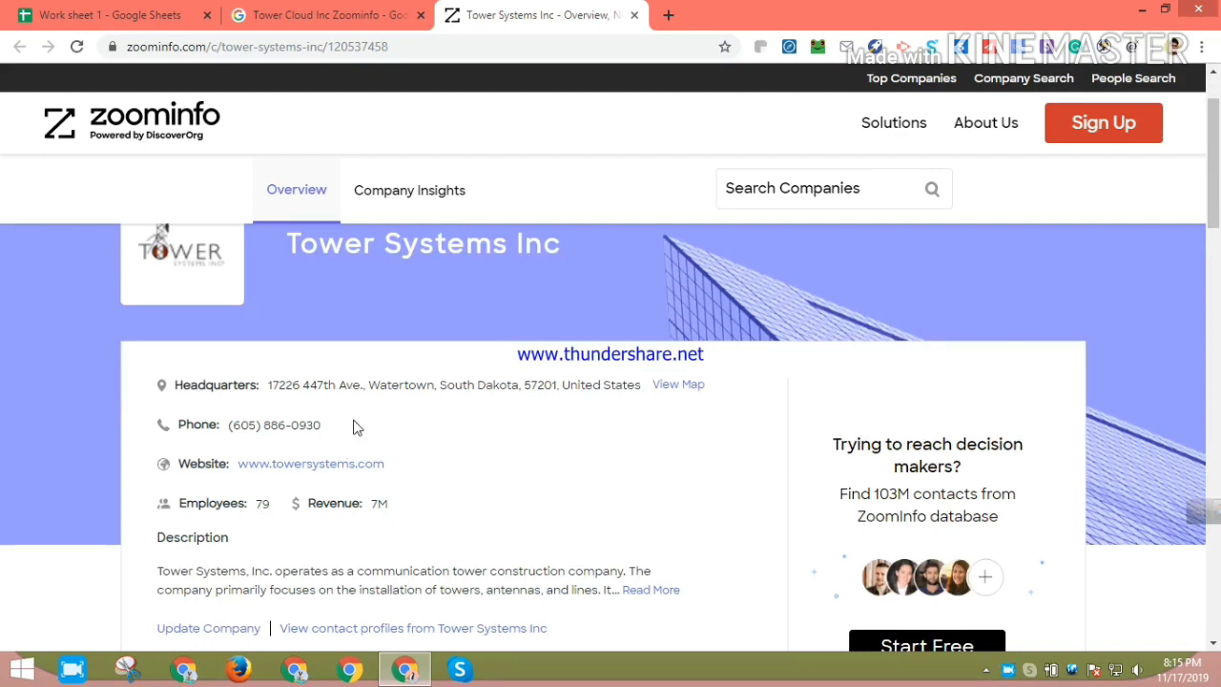
scroll(359, 406, down, 1)
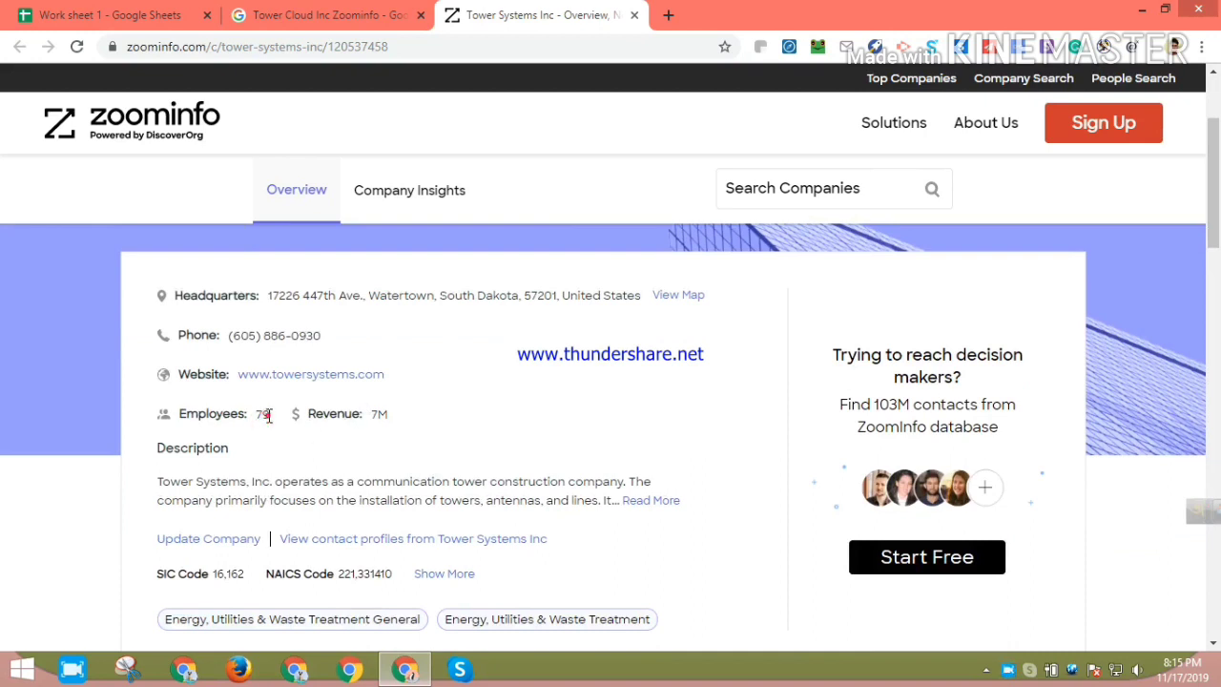
- Check the 79-employee count and company description, and dismiss the app install prompt
double_click(263, 415)
scroll(276, 439, down, 1)
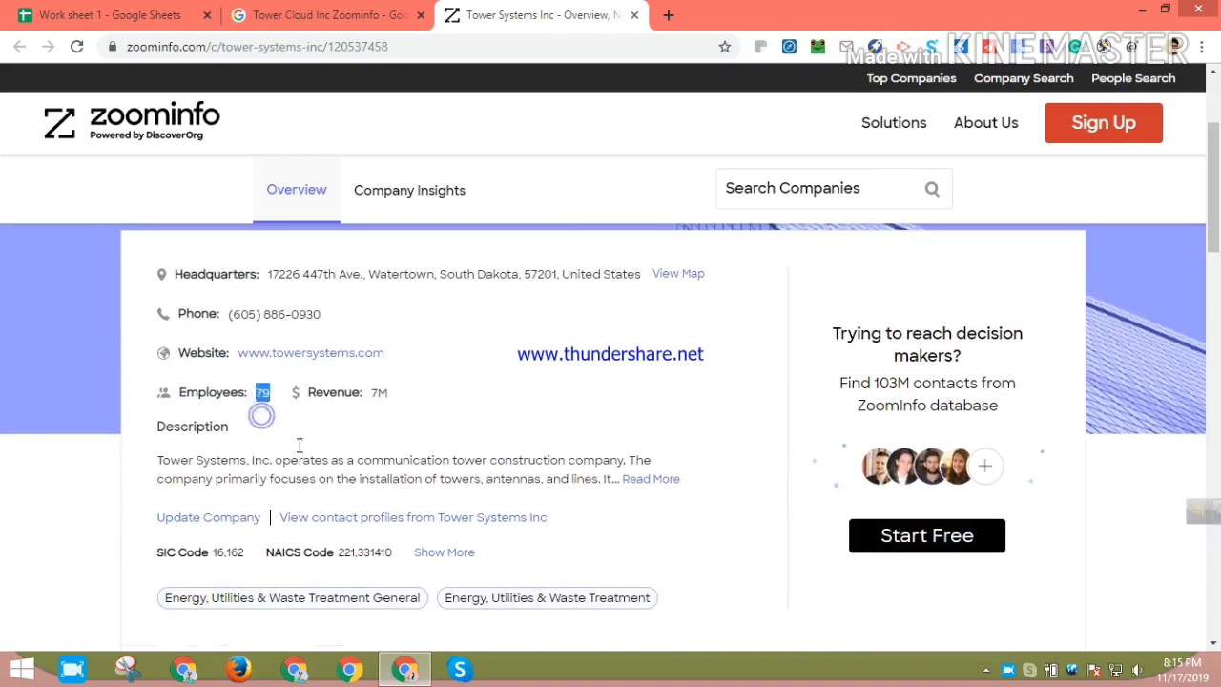
click(350, 379)
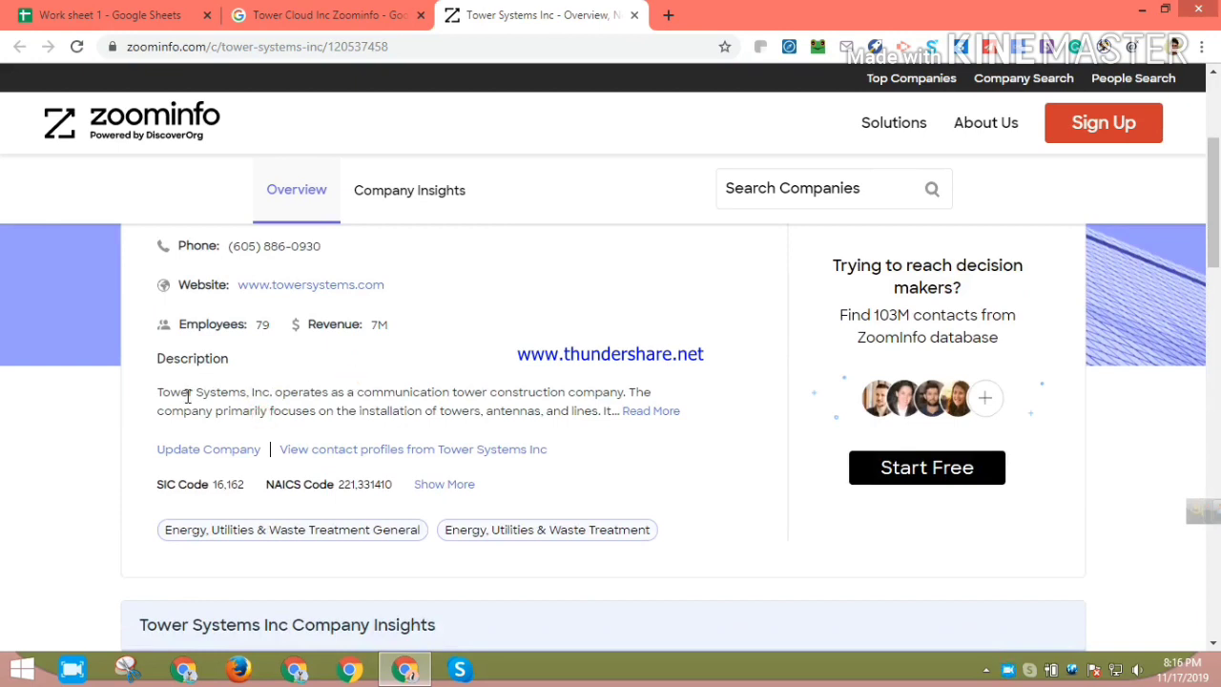
click(647, 421)
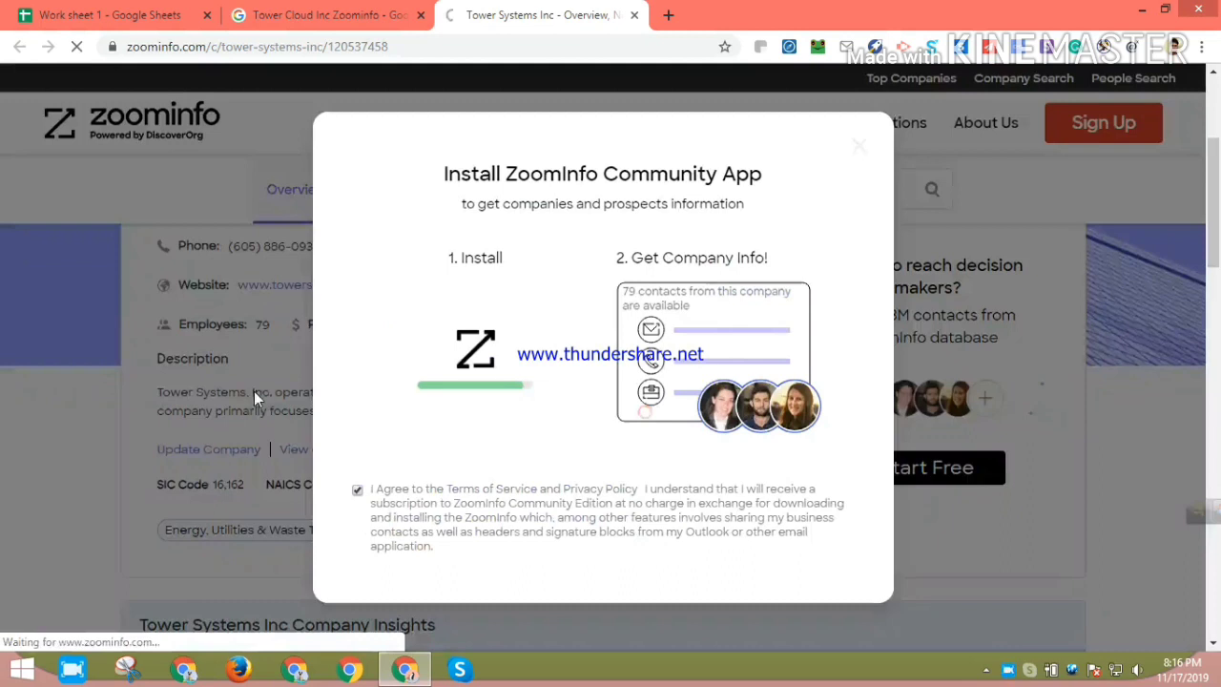
click(861, 124)
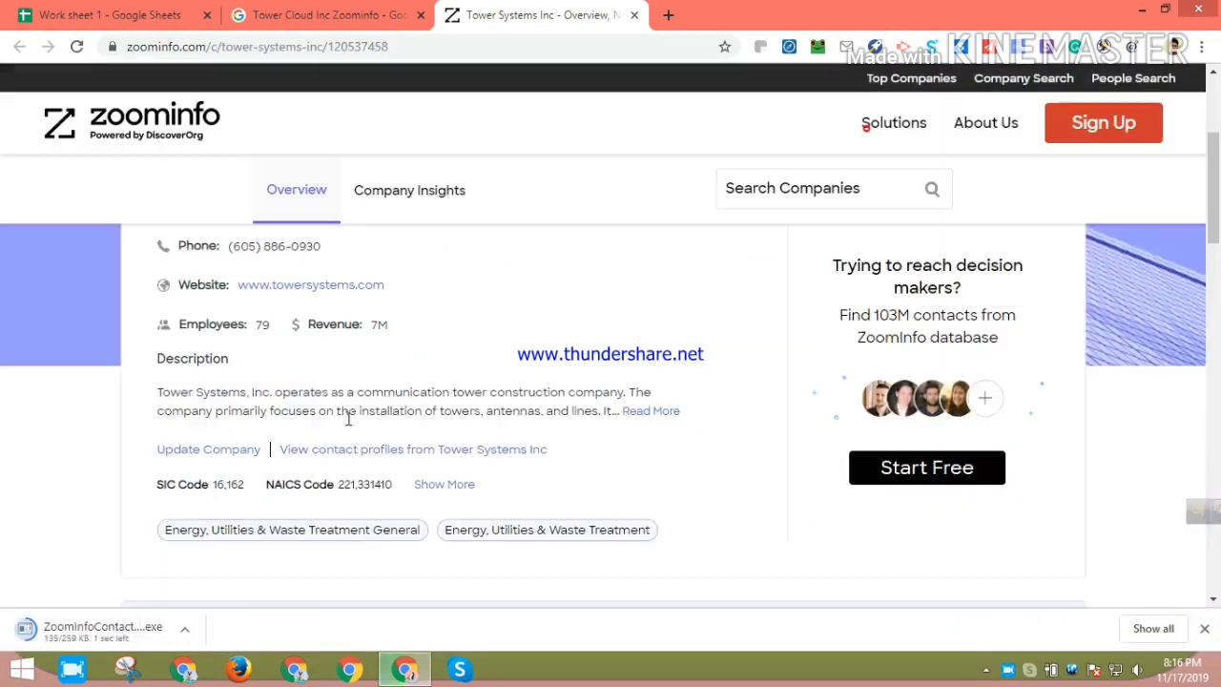
- Close the ZoomInfo tab and select BandwidthX Inc. in cell E139 of the spreadsheet
click(341, 12)
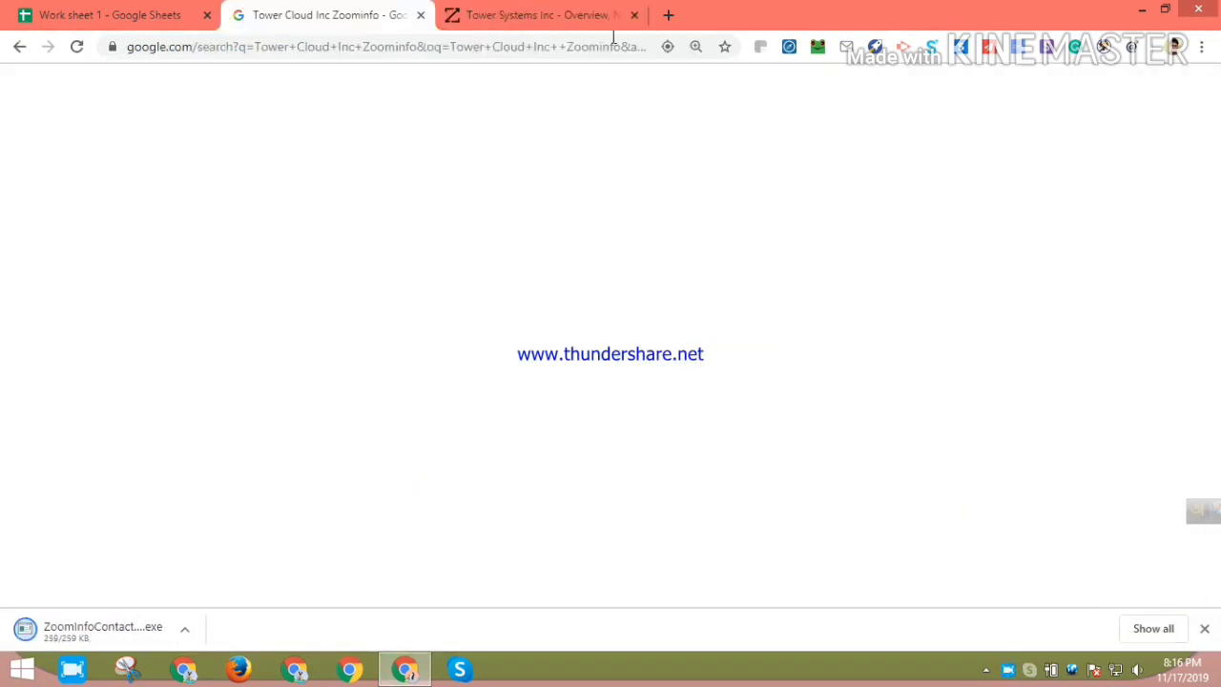
click(635, 14)
click(143, 11)
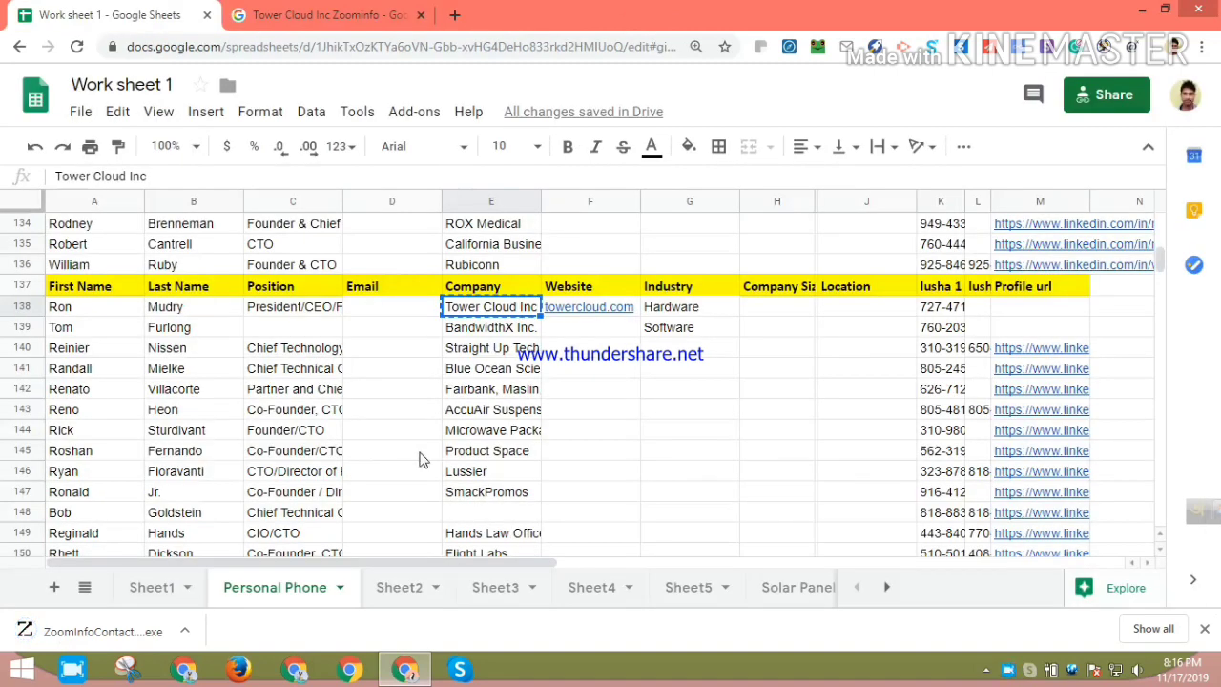
click(647, 452)
click(477, 329)
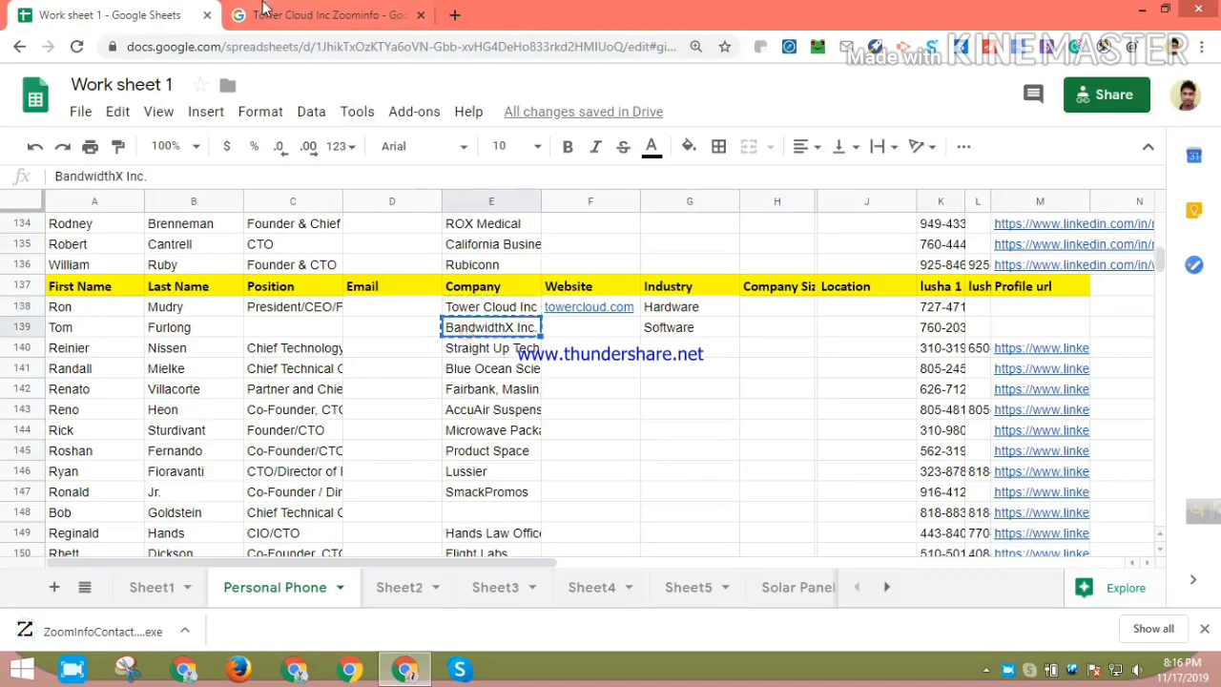
- Replace the old query with a tidied BandwidthX Inc Zoominfo search and dismiss the downloads notice
key(ctrl+Tab)
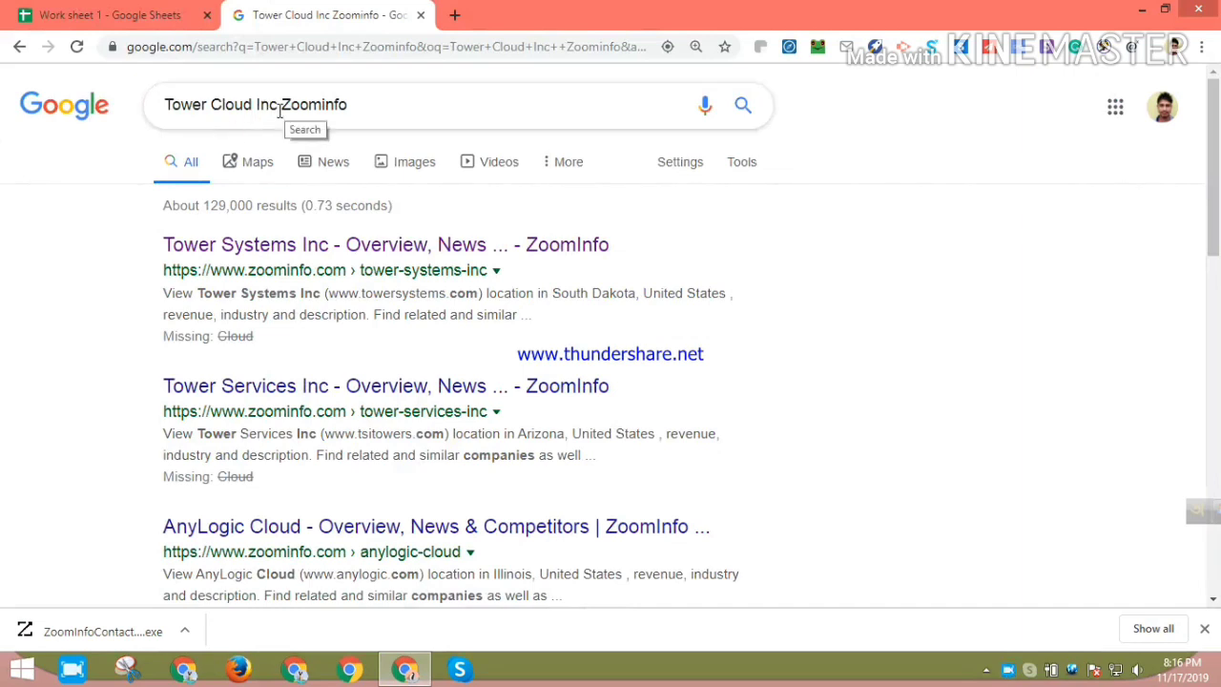
drag(277, 105, 12, 108)
key(BackSpace)
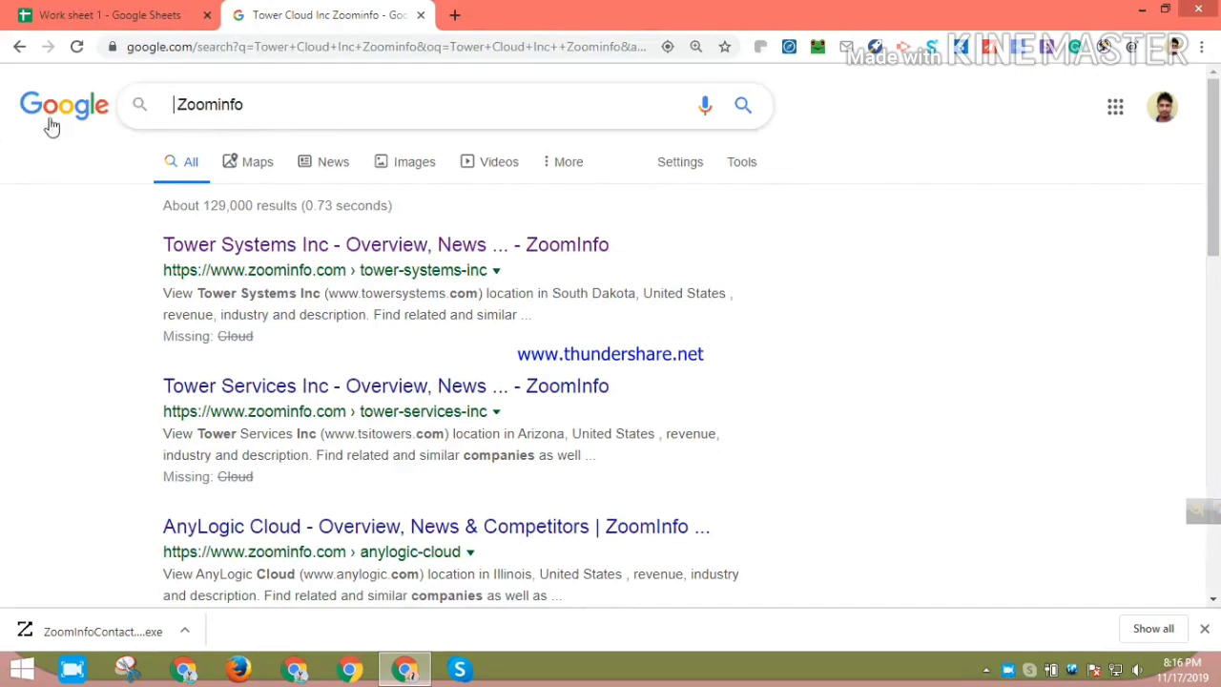
text(BandwidthX Inc.)
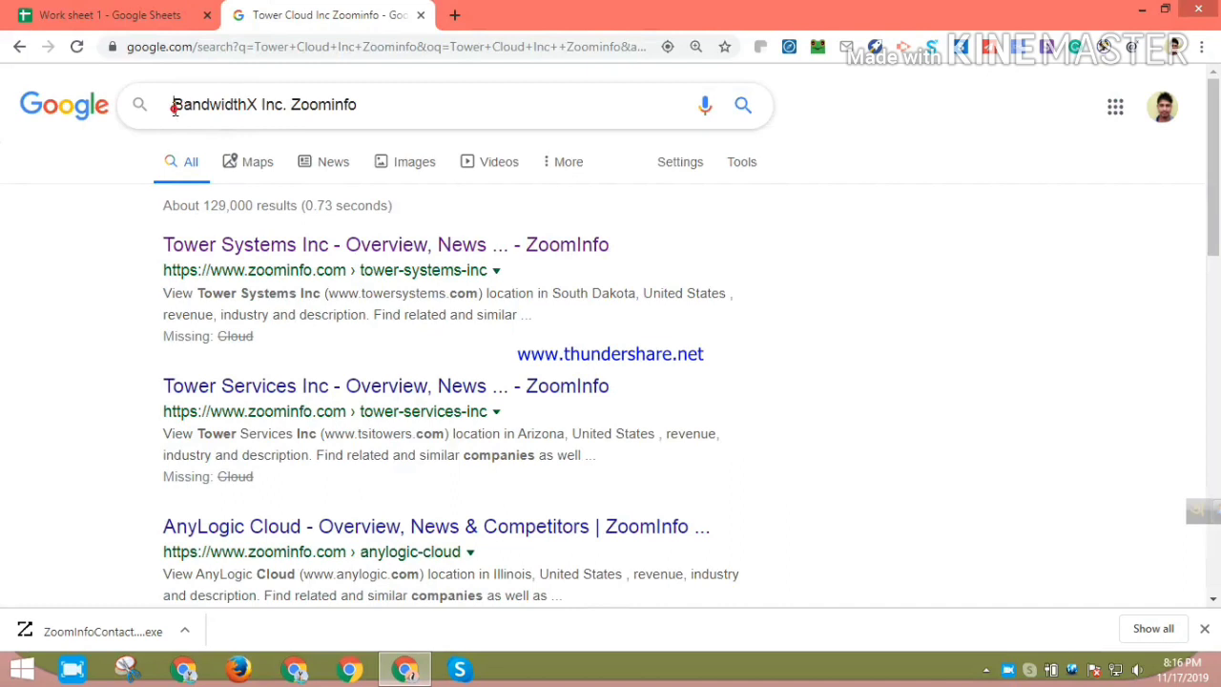
click(174, 107)
key(BackSpace)
click(287, 107)
key(BackSpace)
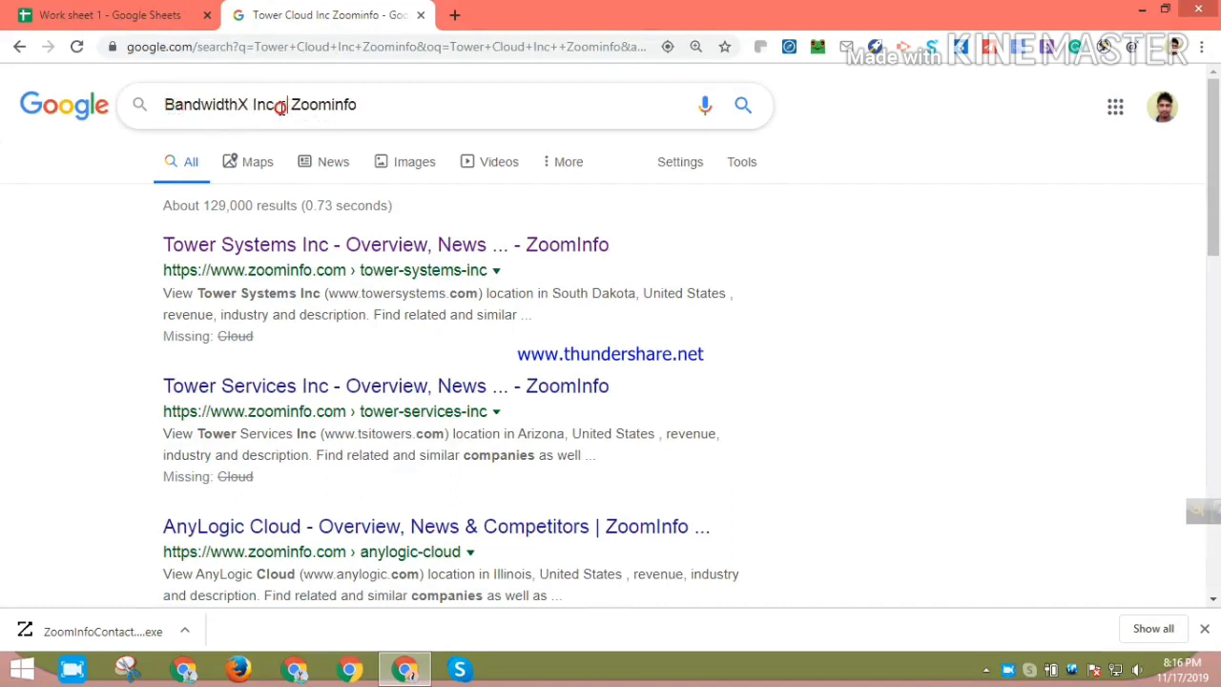
text(.)
key(Return)
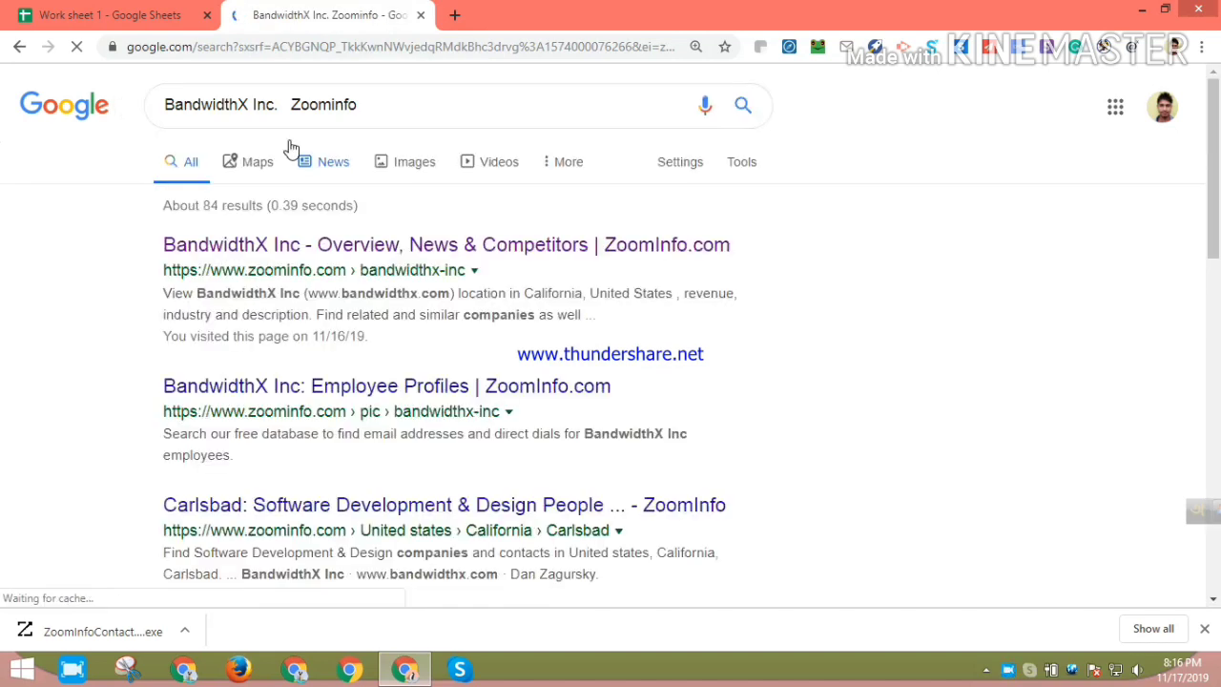
click(1204, 630)
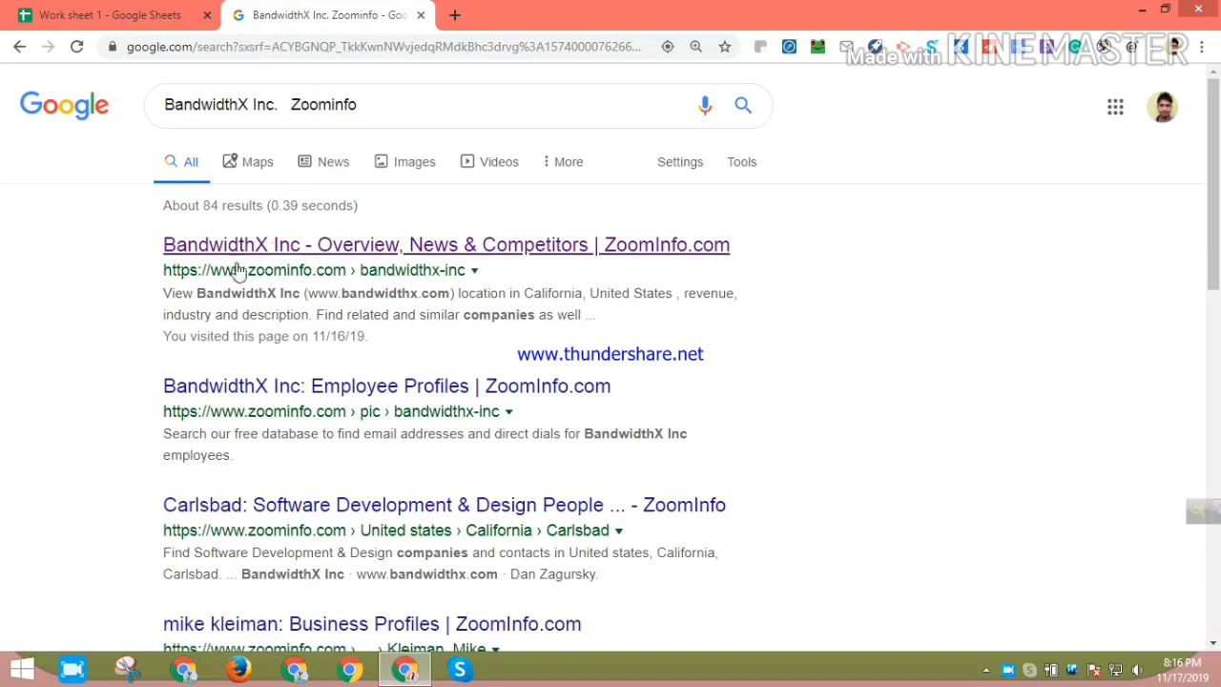
- Open the BandwidthX Inc ZoomInfo profile, close the search results, and review its headquarters
middle_click(281, 250)
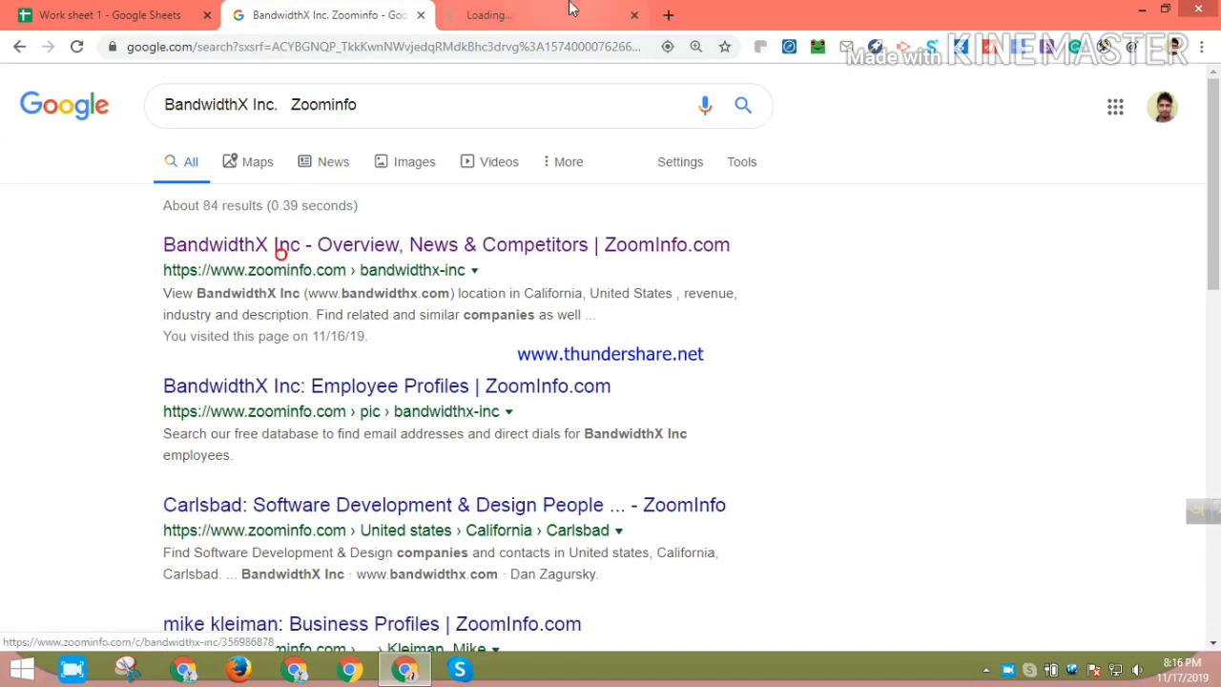
click(532, 10)
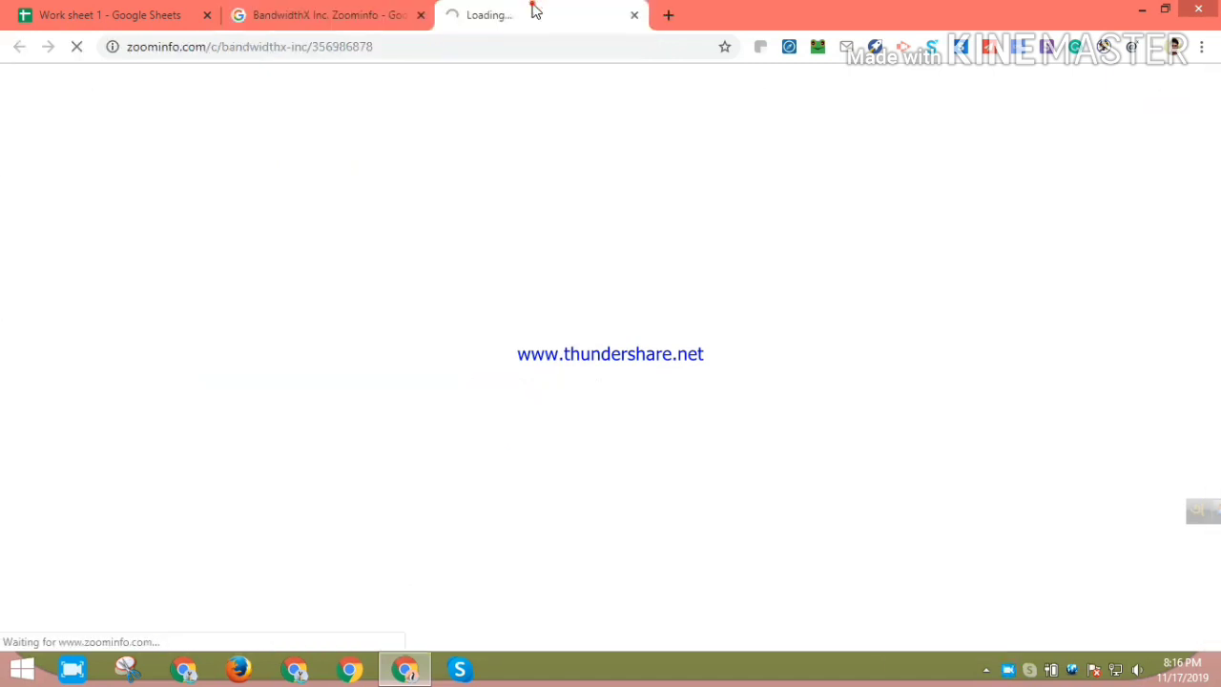
click(420, 16)
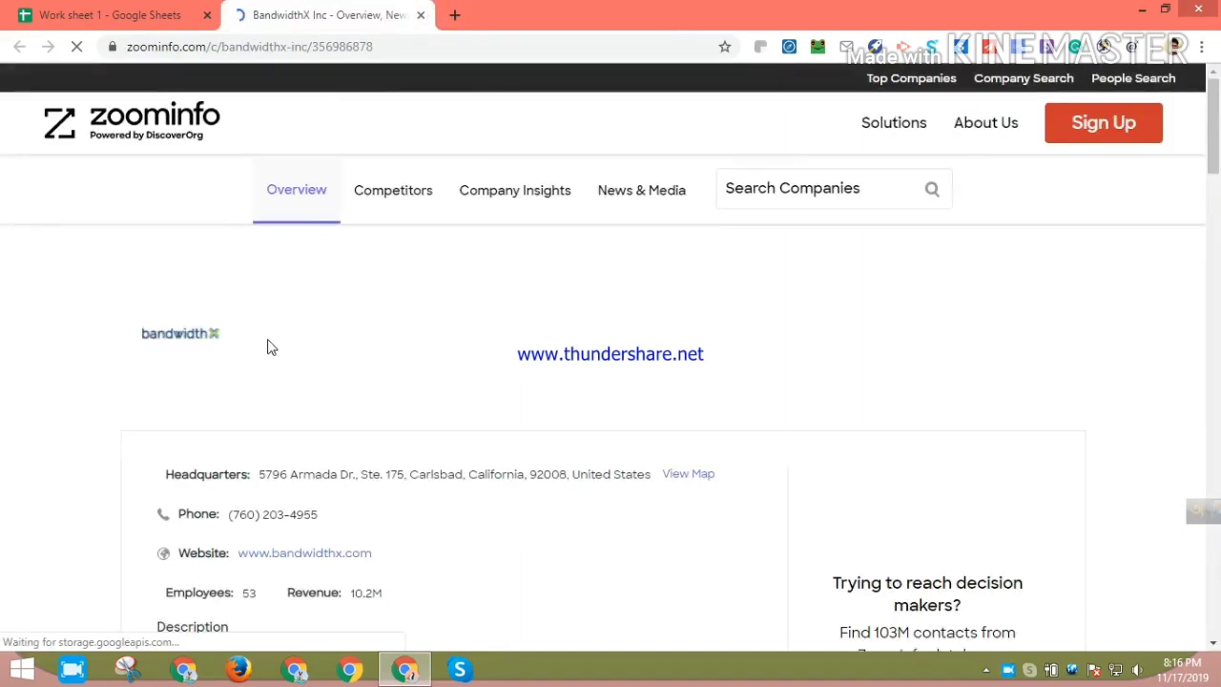
scroll(273, 346, down, 1)
scroll(277, 340, down, 1)
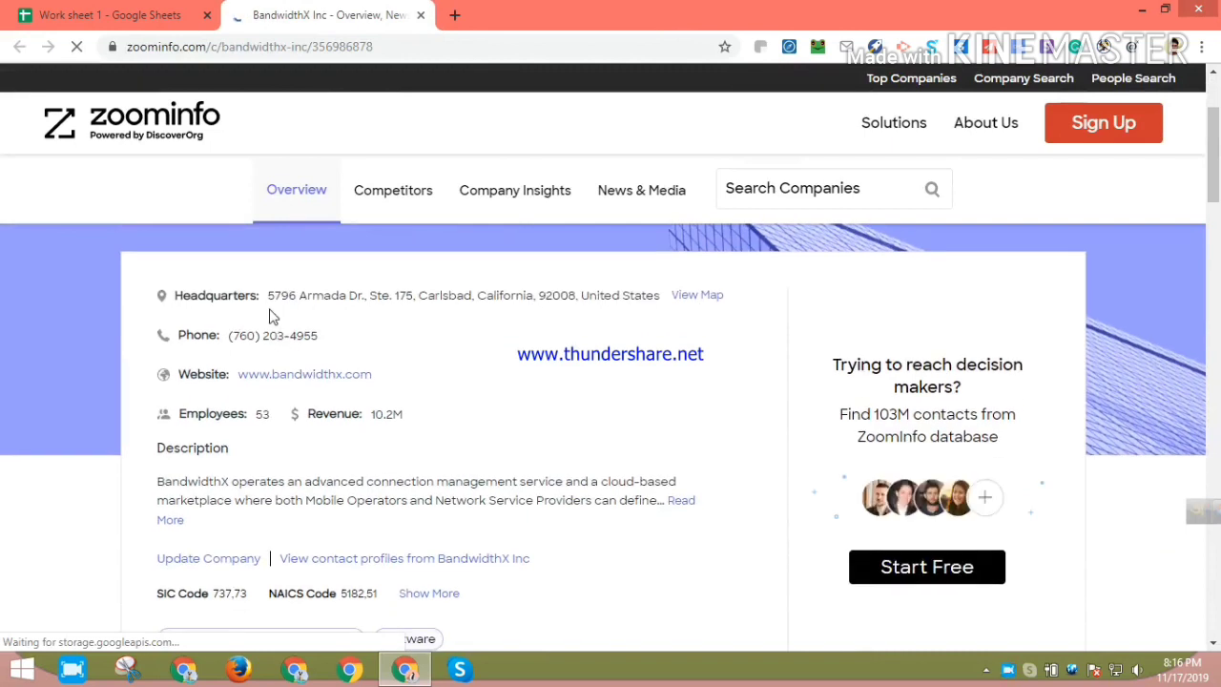
drag(725, 296, 439, 298)
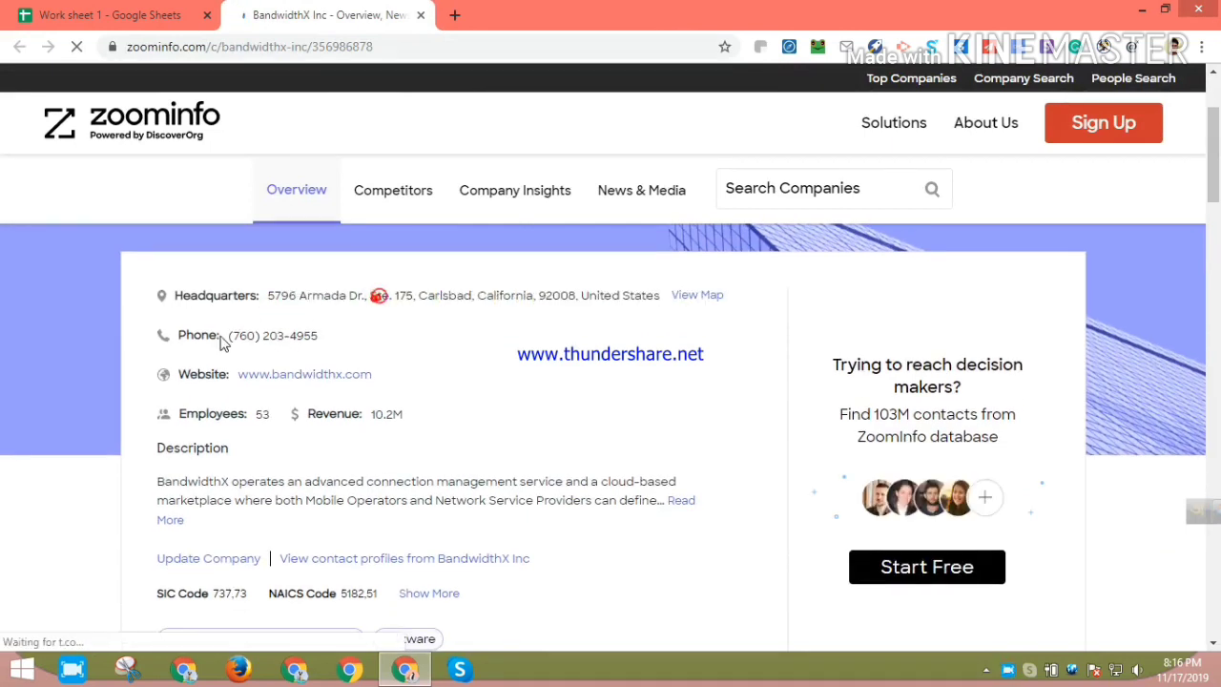
click(257, 416)
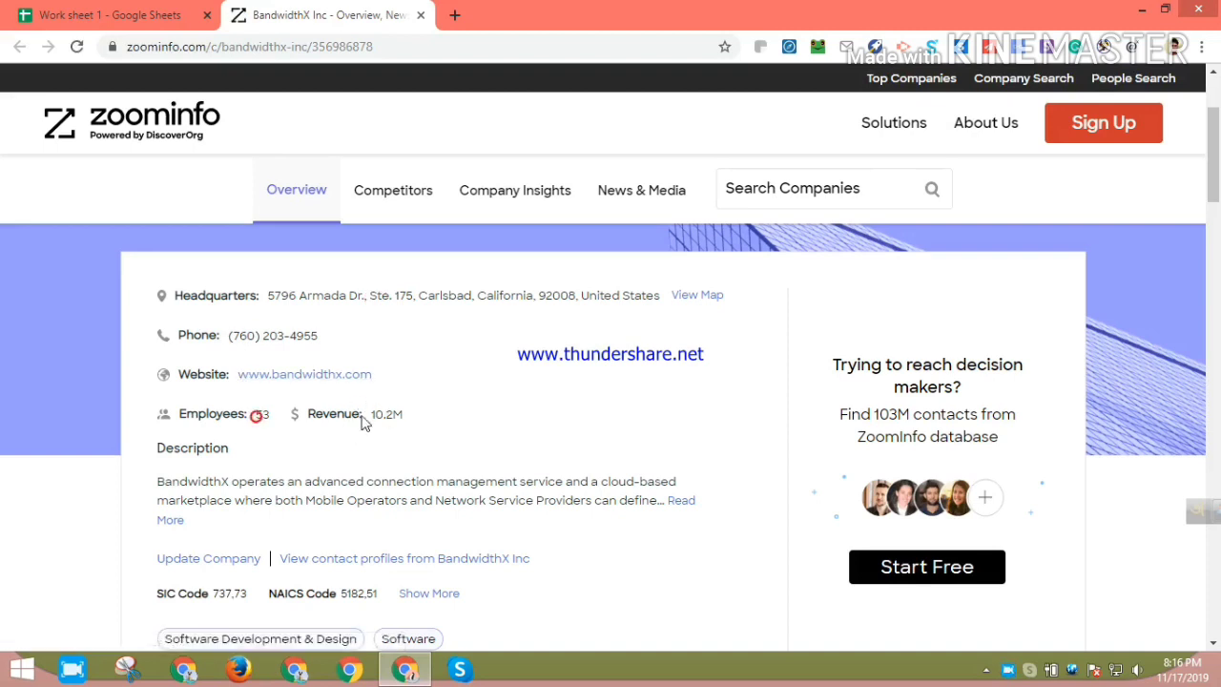
scroll(371, 439, down, 2)
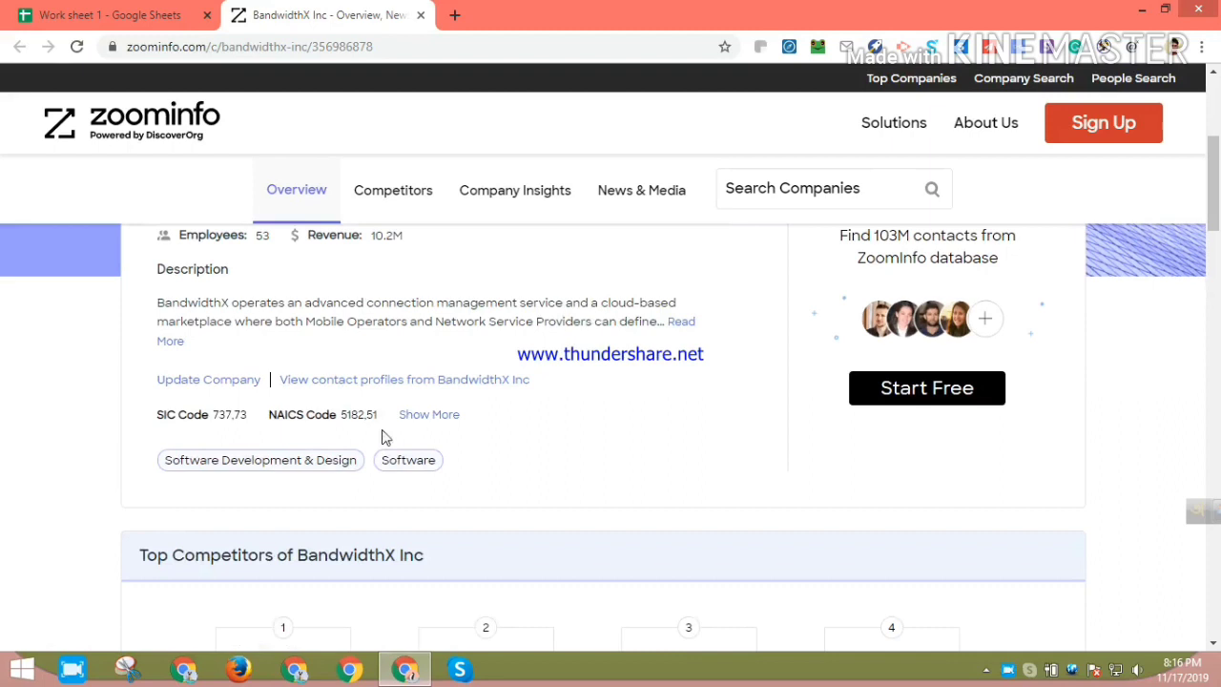
- Close the BandwidthX profile and copy Straight Up Technologies from the spreadsheet
click(134, 15)
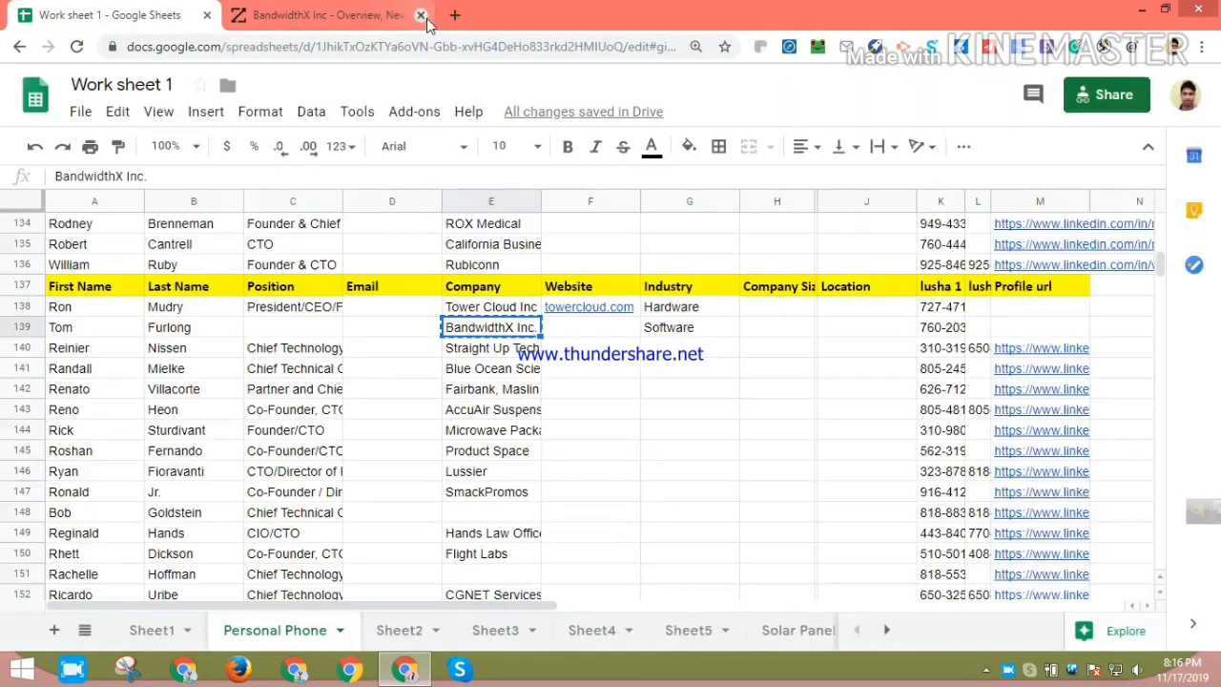
click(420, 15)
click(683, 399)
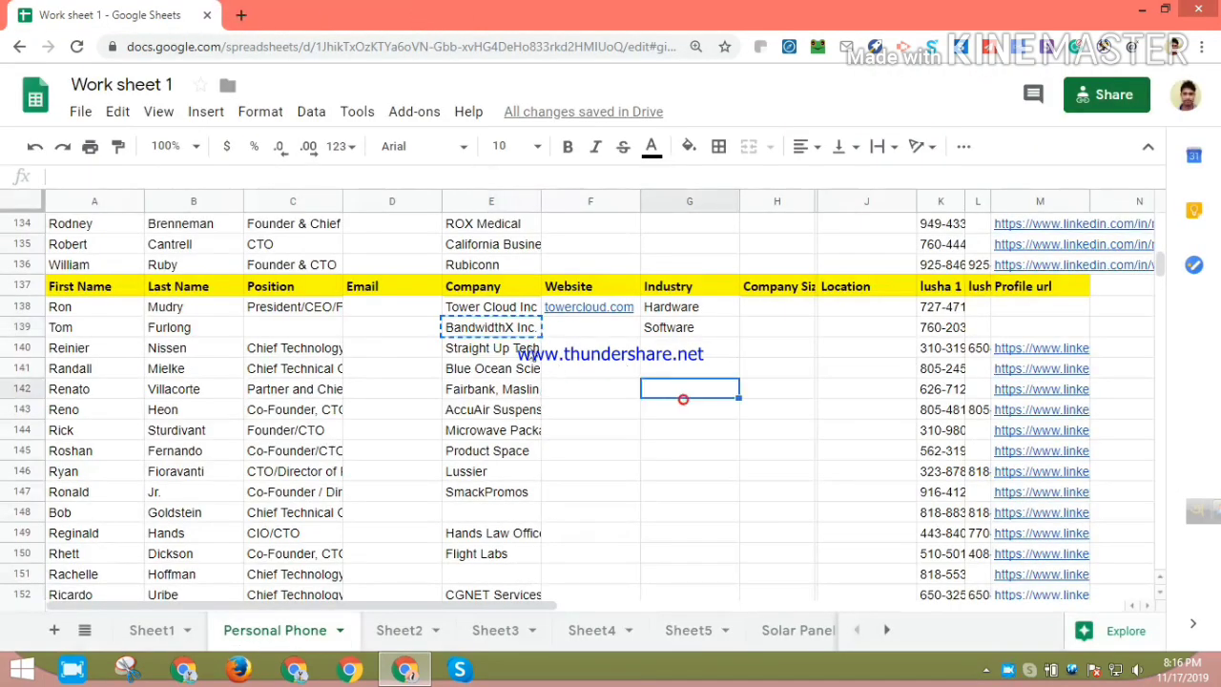
click(519, 348)
key(ctrl+c)
- Search 'Straight Up Technologies Zoominfo' and open the Straight-Up Technologies ZoomInfo result in its own tab
click(241, 15)
key(ctrl+v)
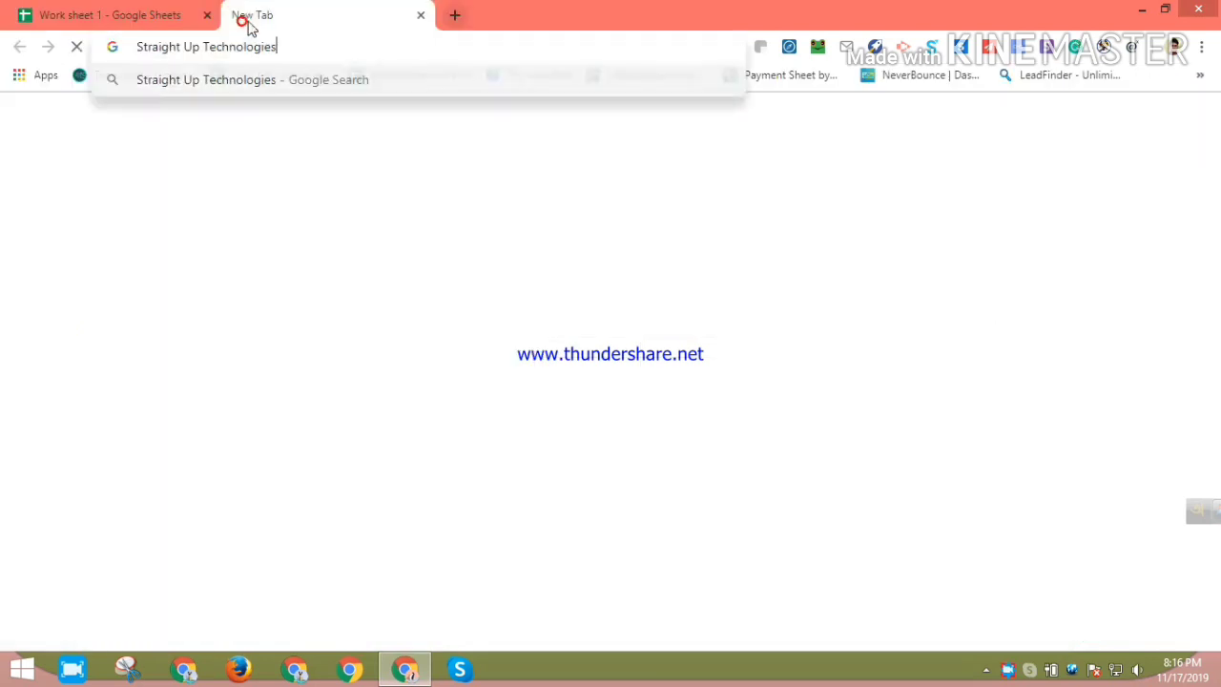
text(Zo)
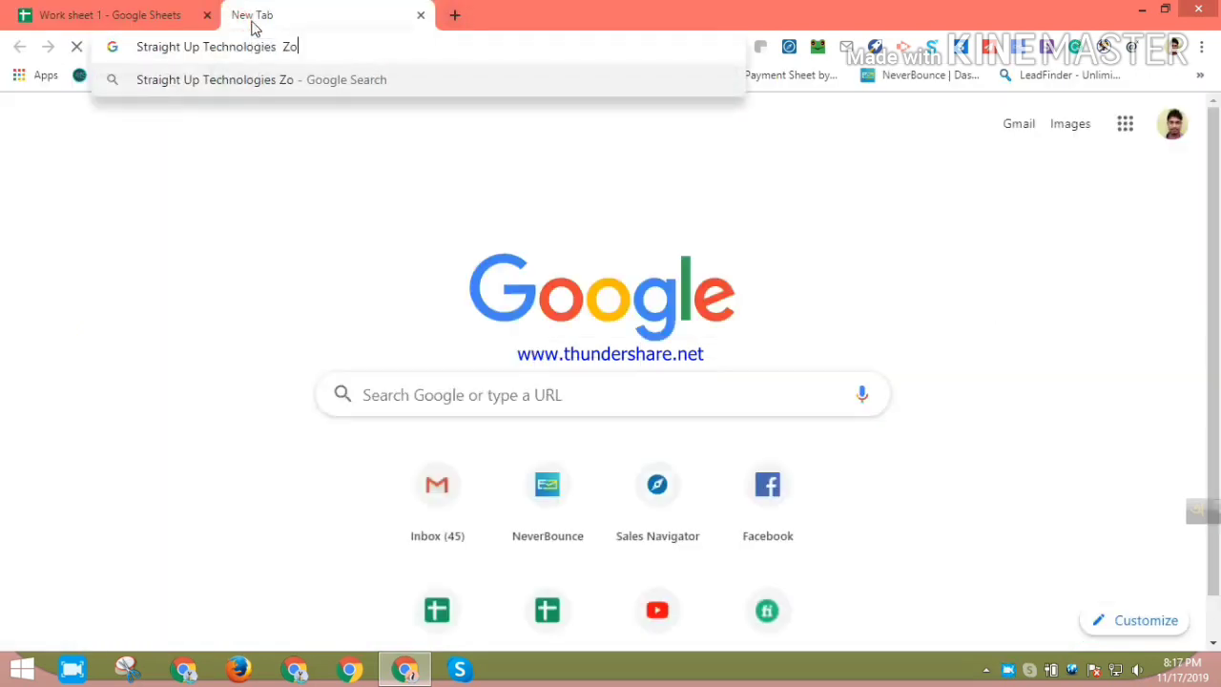
text(ominfo)
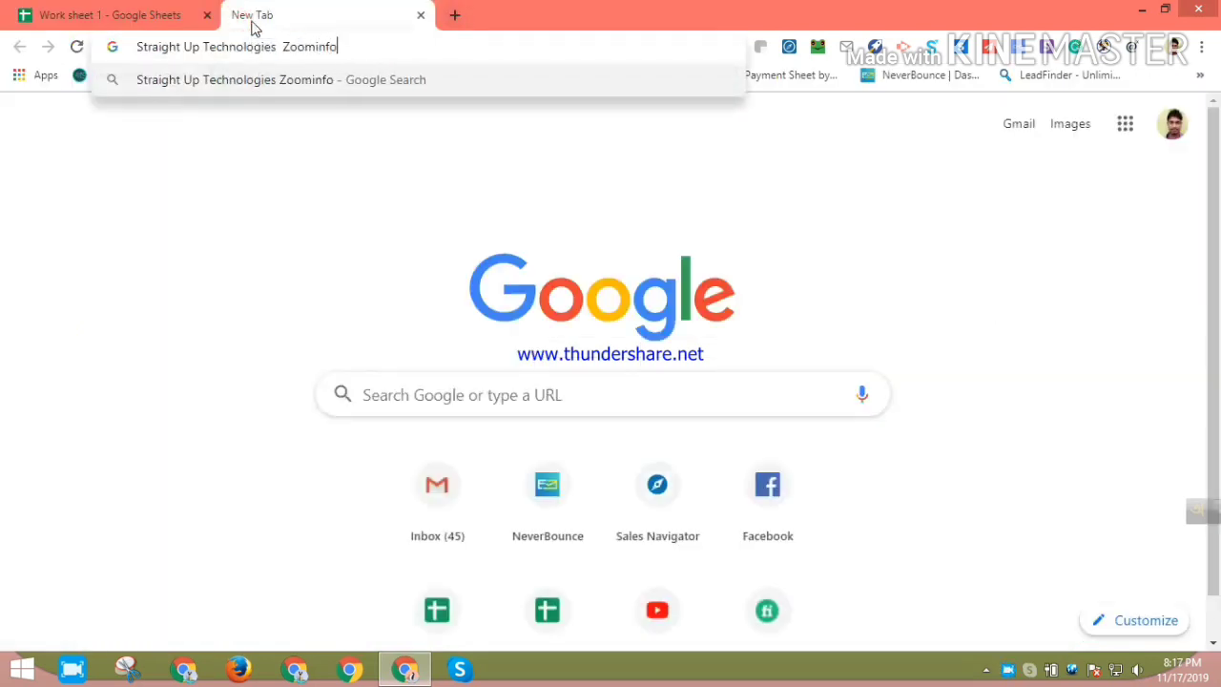
key(Return)
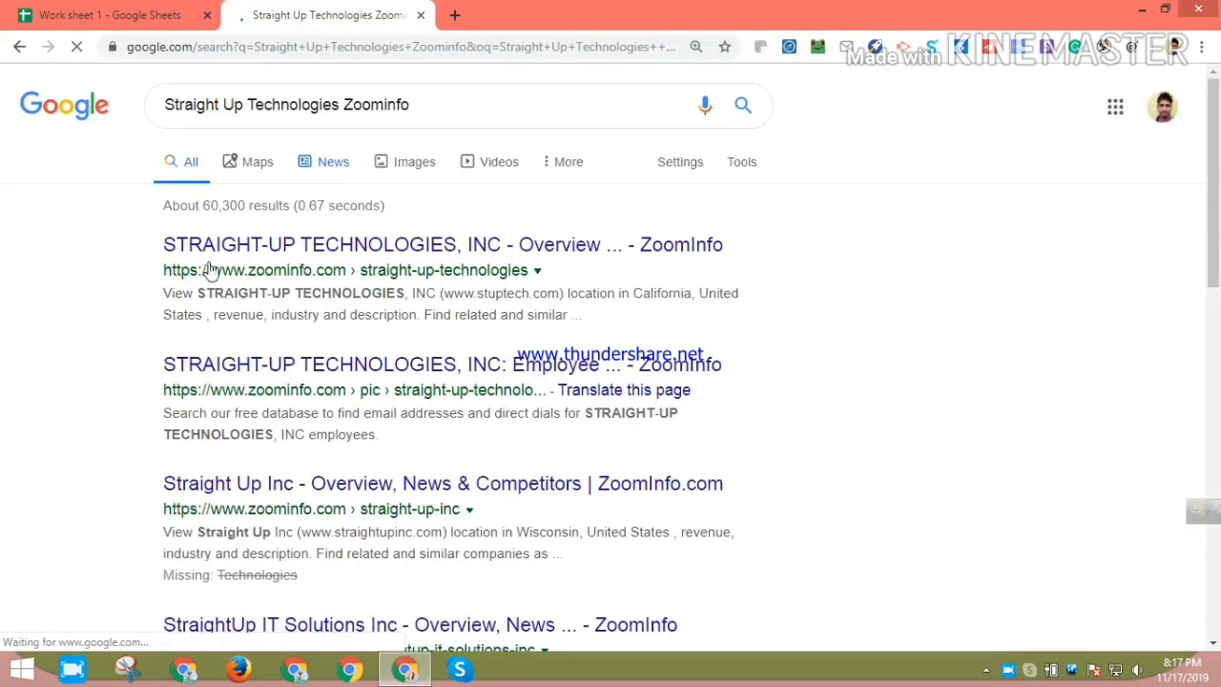
middle_click(132, 243)
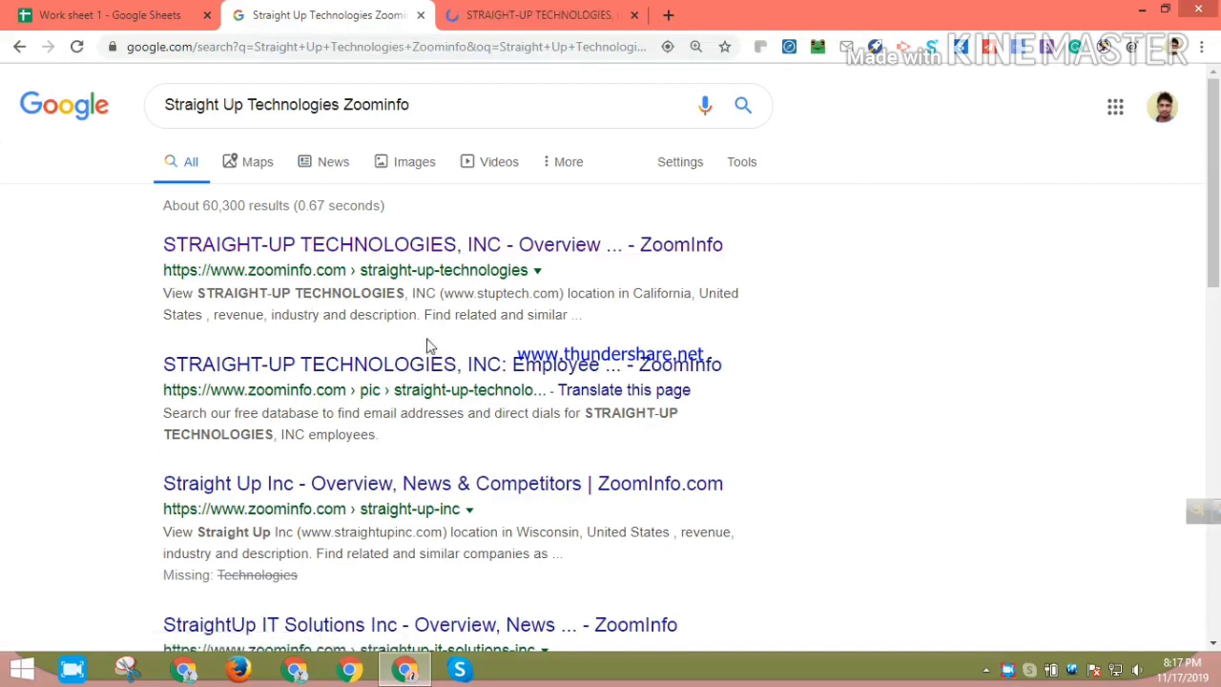
click(580, 12)
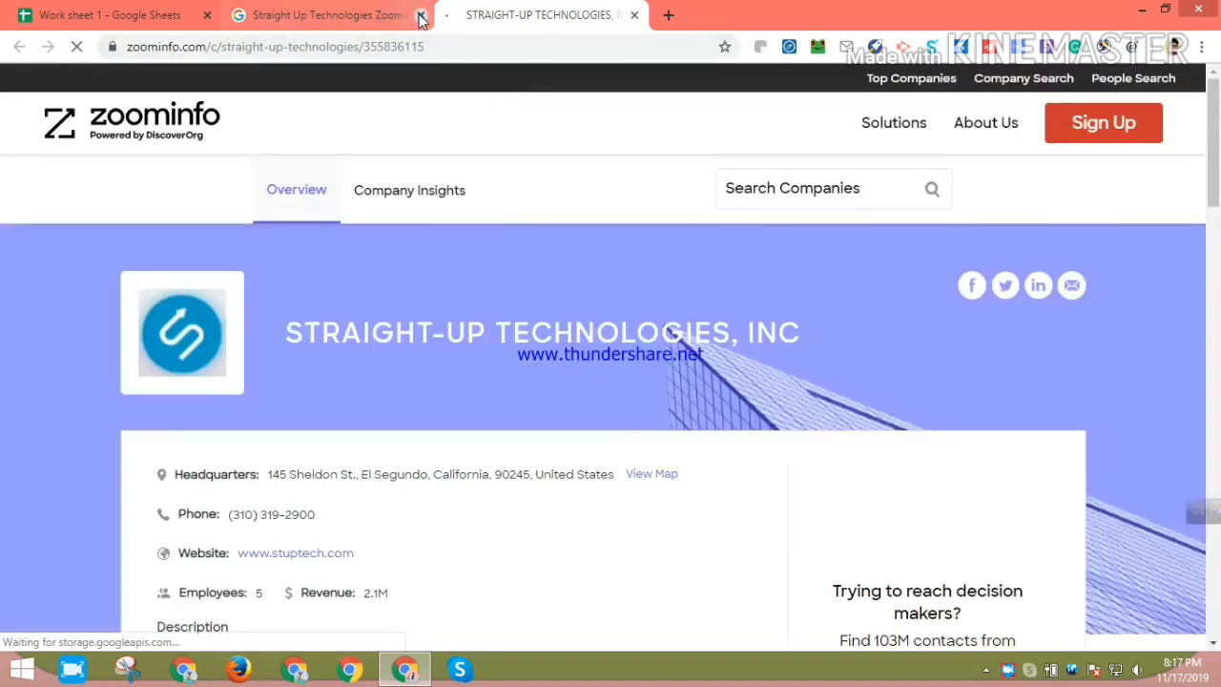
- Close the Google results tab, leaving the Straight-Up Technologies ZoomInfo profile showing
click(420, 15)
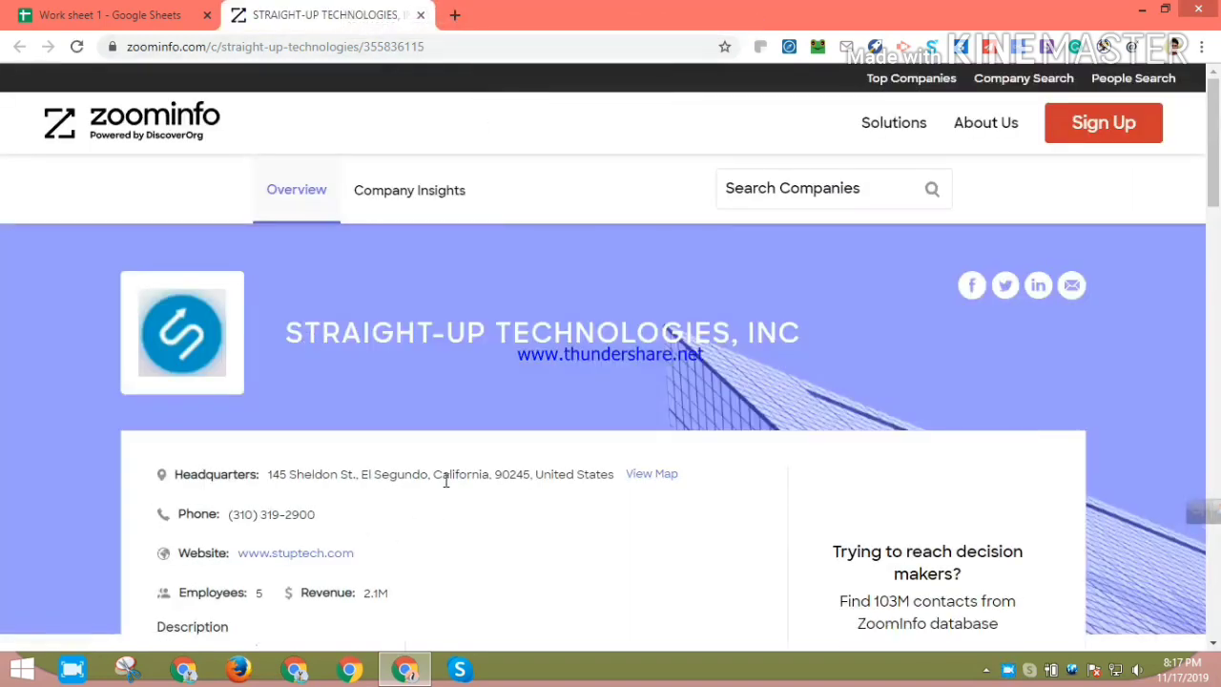
scroll(439, 458, down, 2)
scroll(505, 327, down, 1)
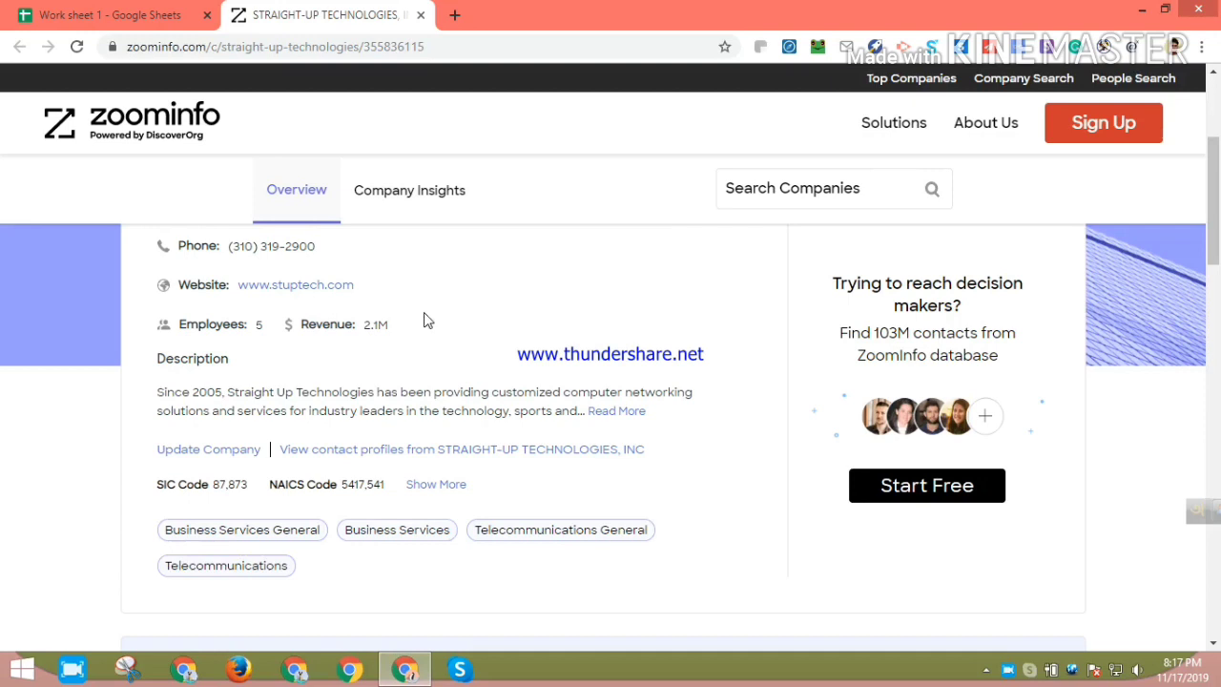
scroll(426, 321, up, 1)
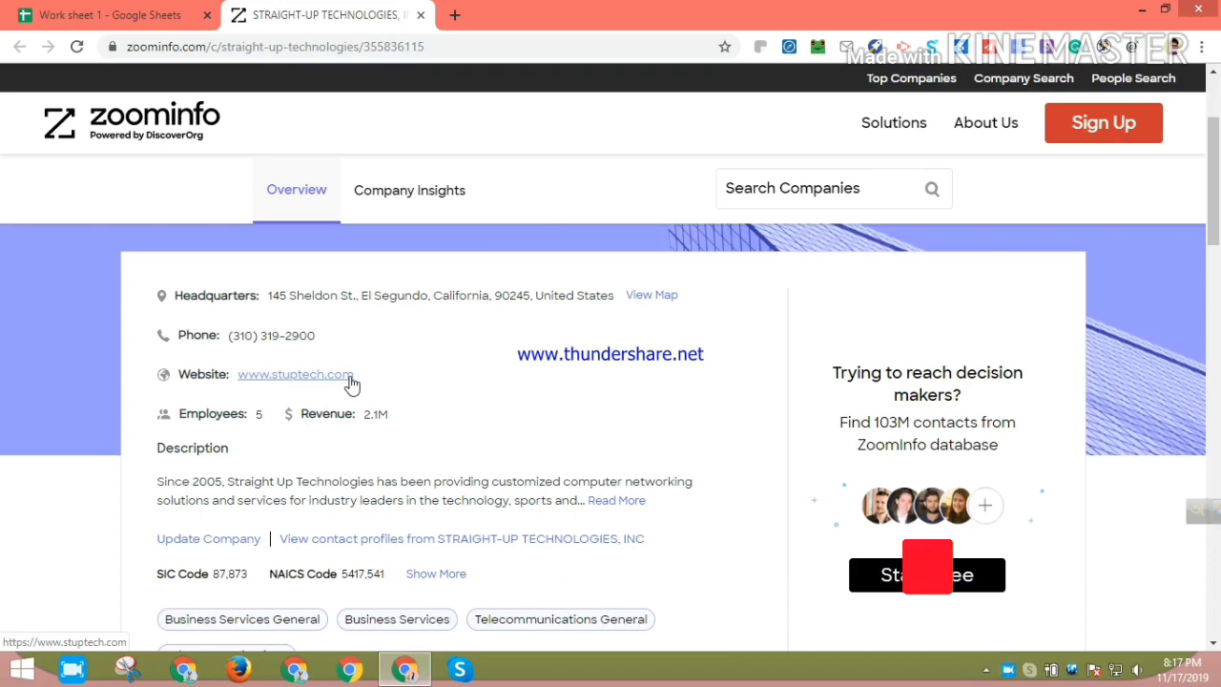
- Open YouTube in a new browser window and go to the Gram Bangla BD channel page
click(186, 671)
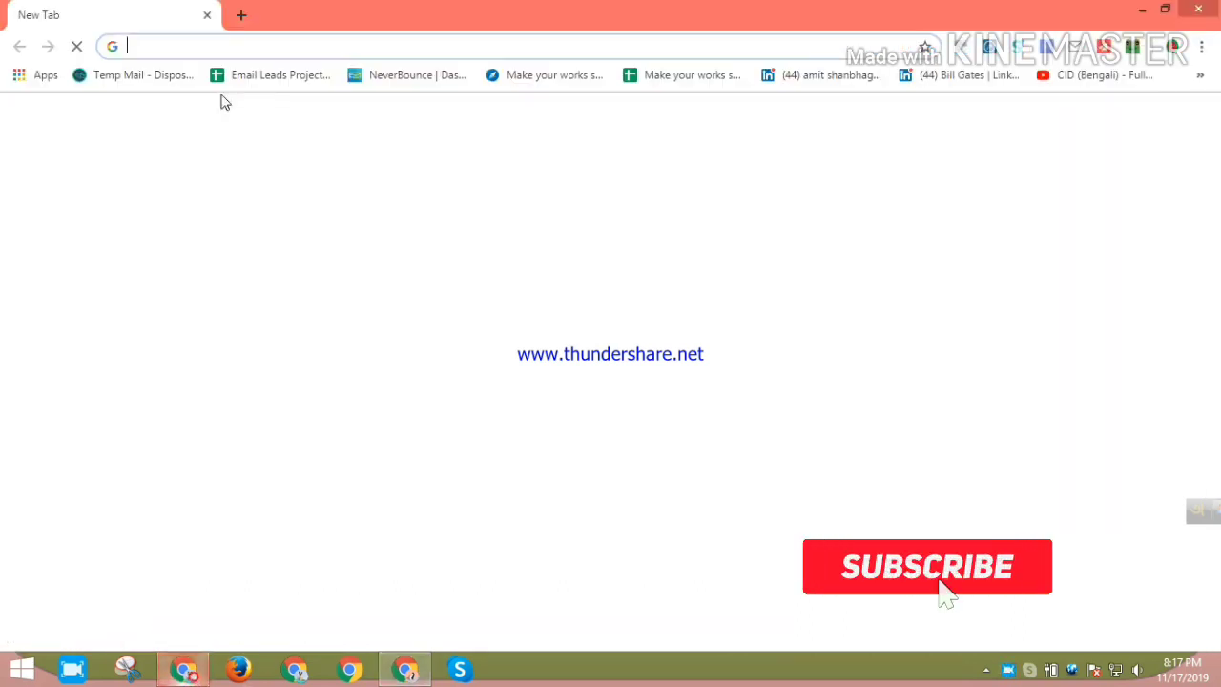
text(youtube.com)
key(Return)
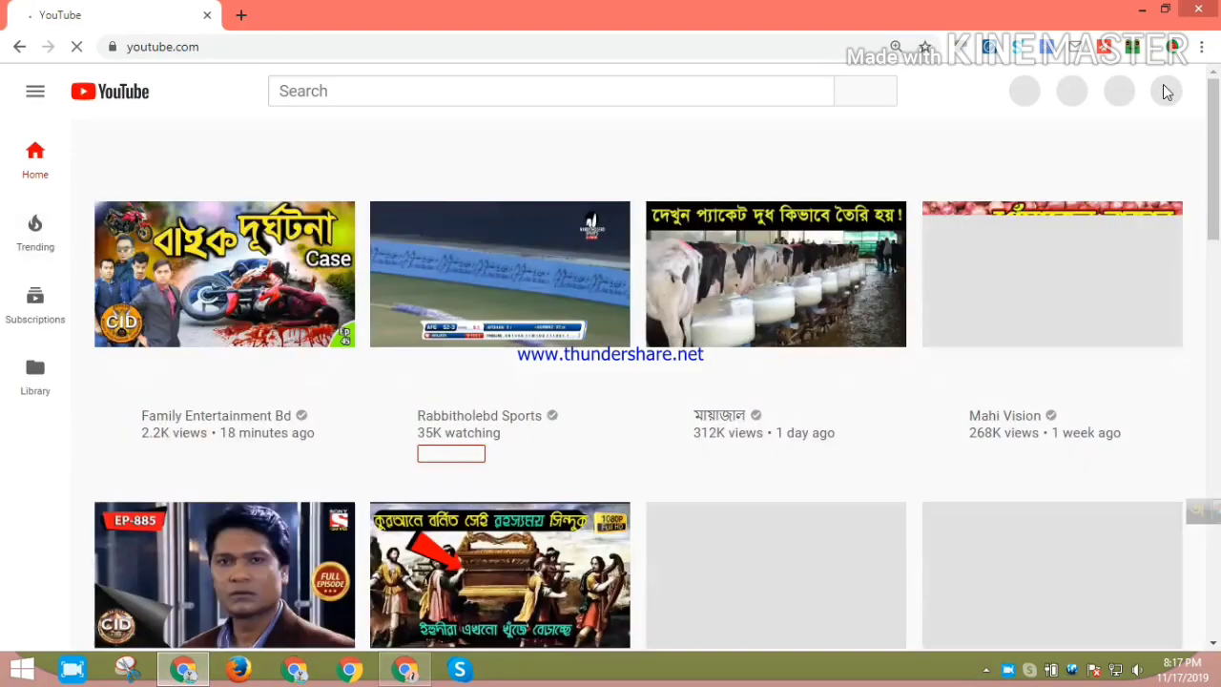
click(1160, 91)
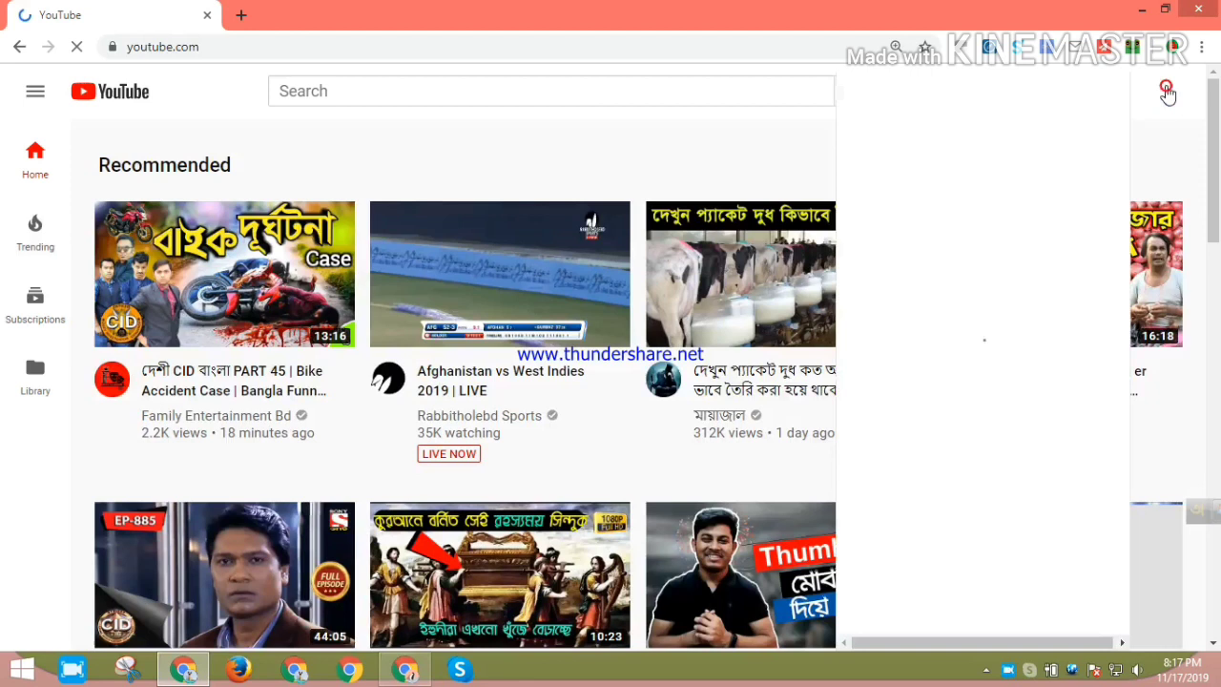
click(946, 209)
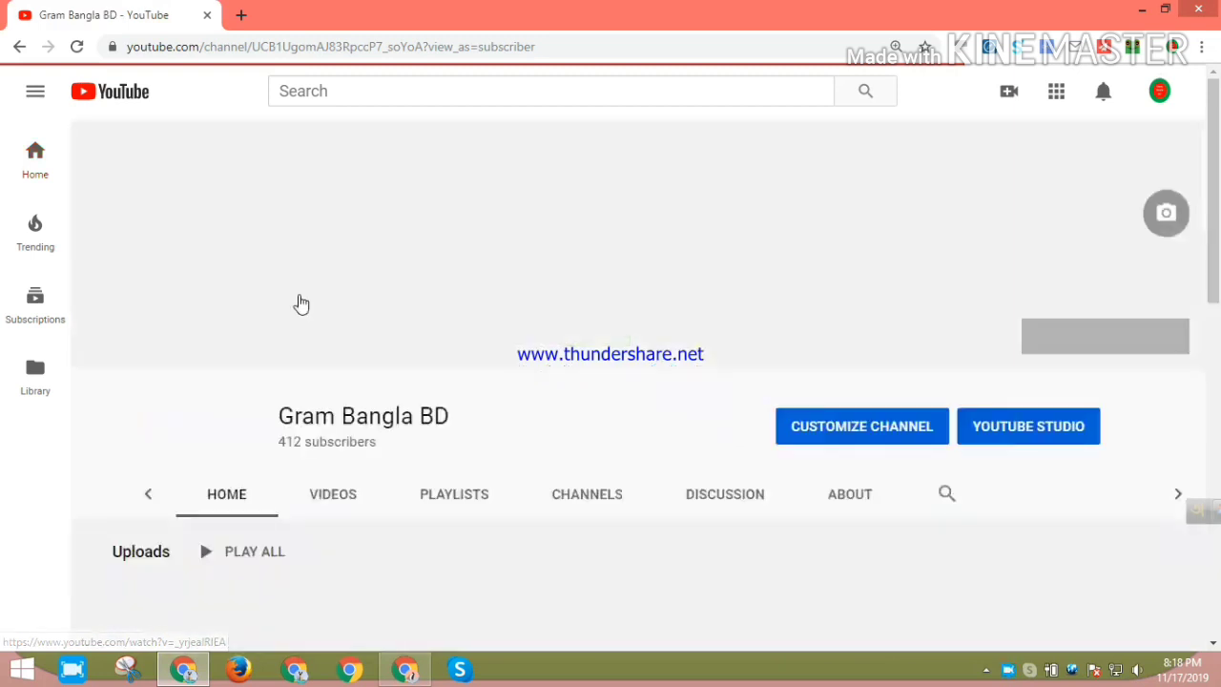
scroll(300, 305, down, 1)
scroll(181, 395, down, 2)
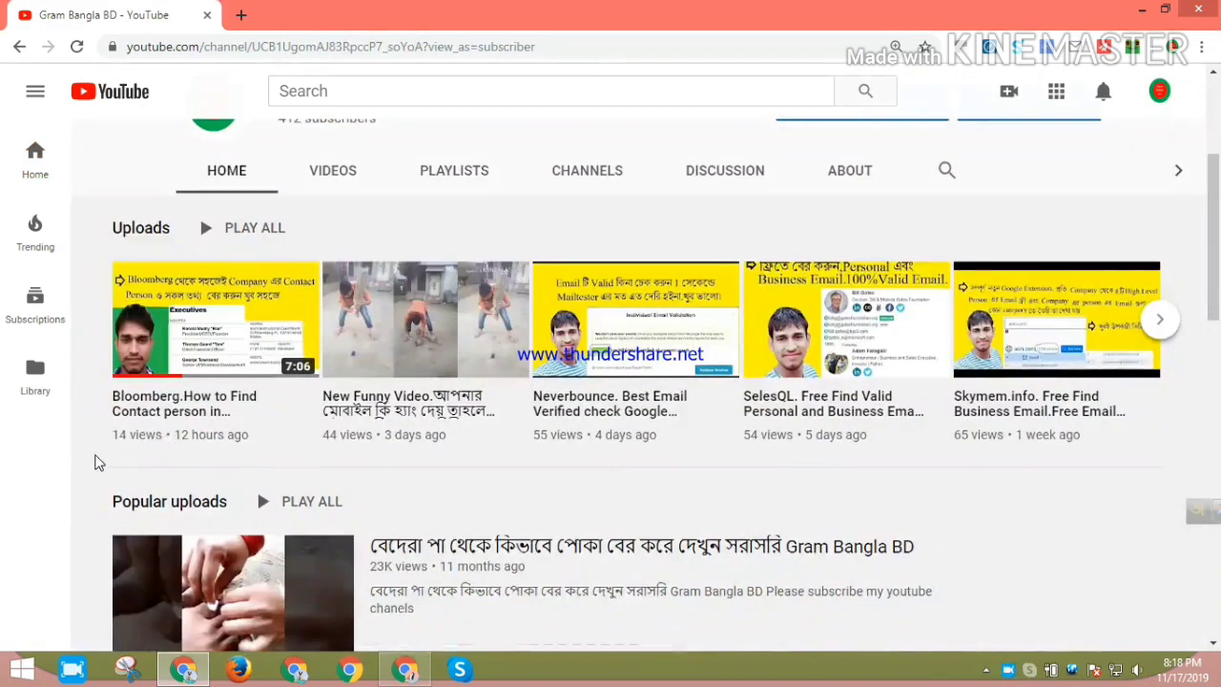
- Switch the Gram Bangla BD channel to its Videos tab listing all uploads
click(95, 460)
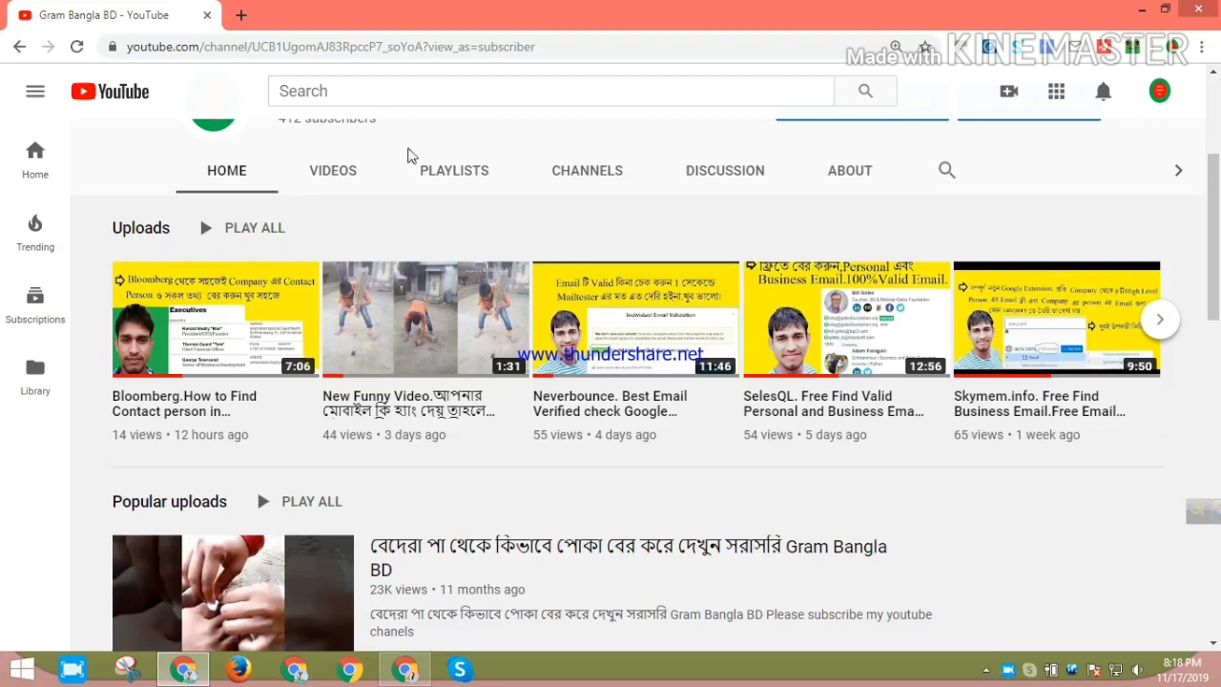
click(321, 172)
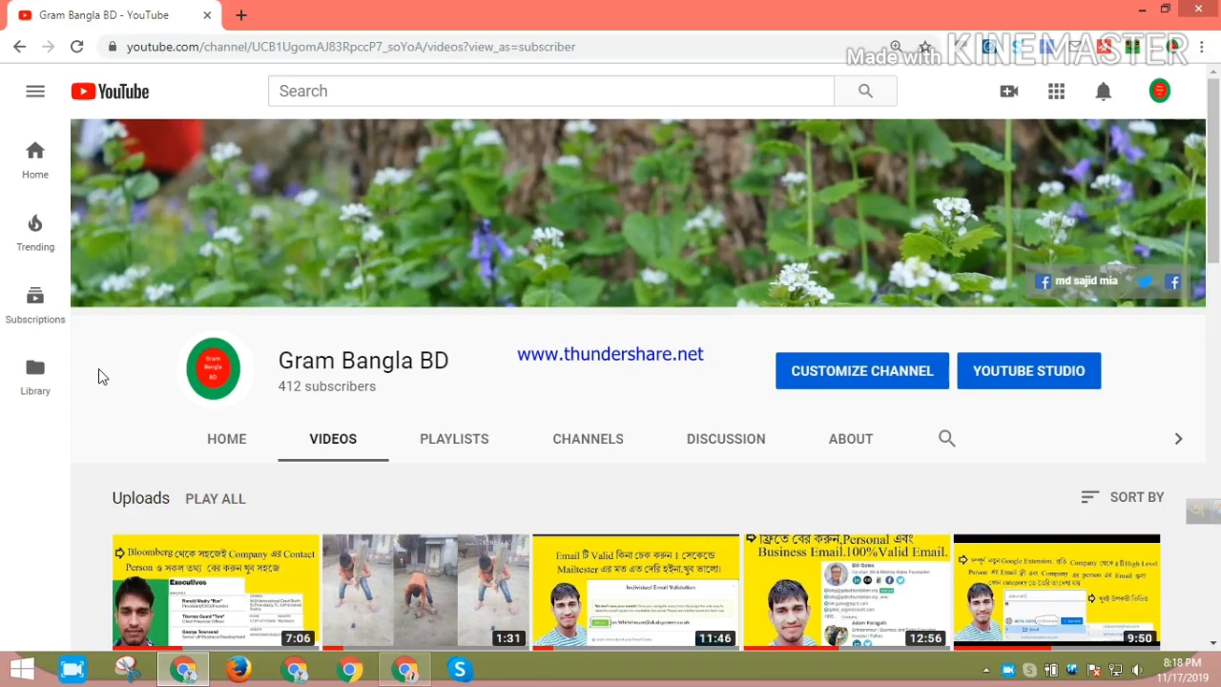
scroll(105, 362, down, 1)
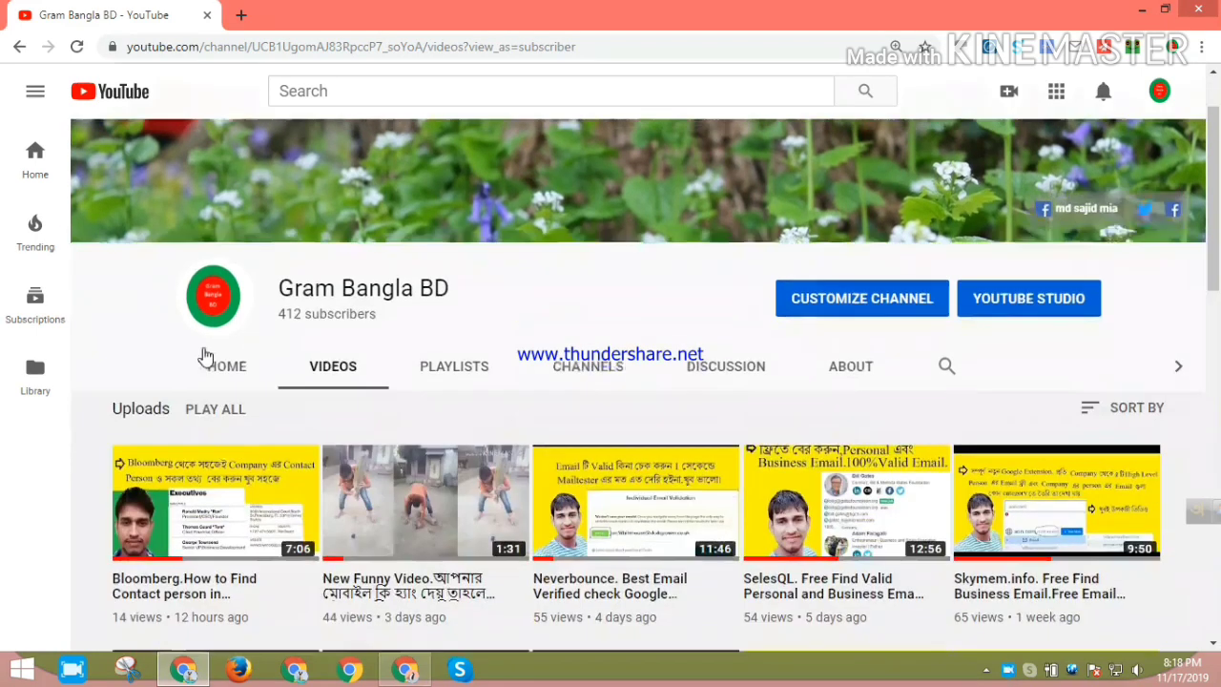